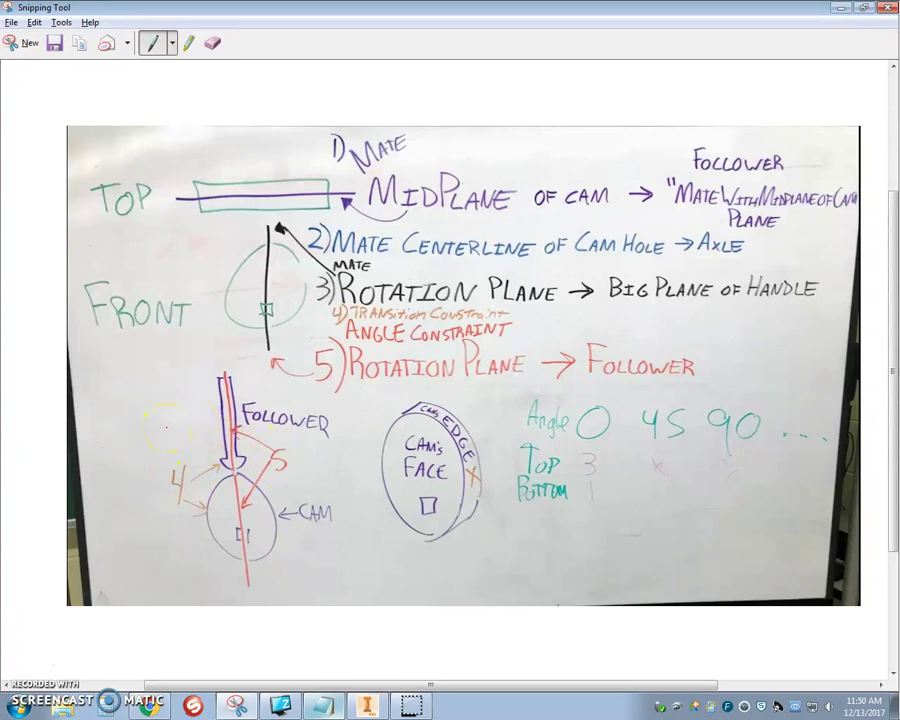
- Bring the Notepad list of five cam-follower constraint steps in front of Snipping Tool
click(336, 708)
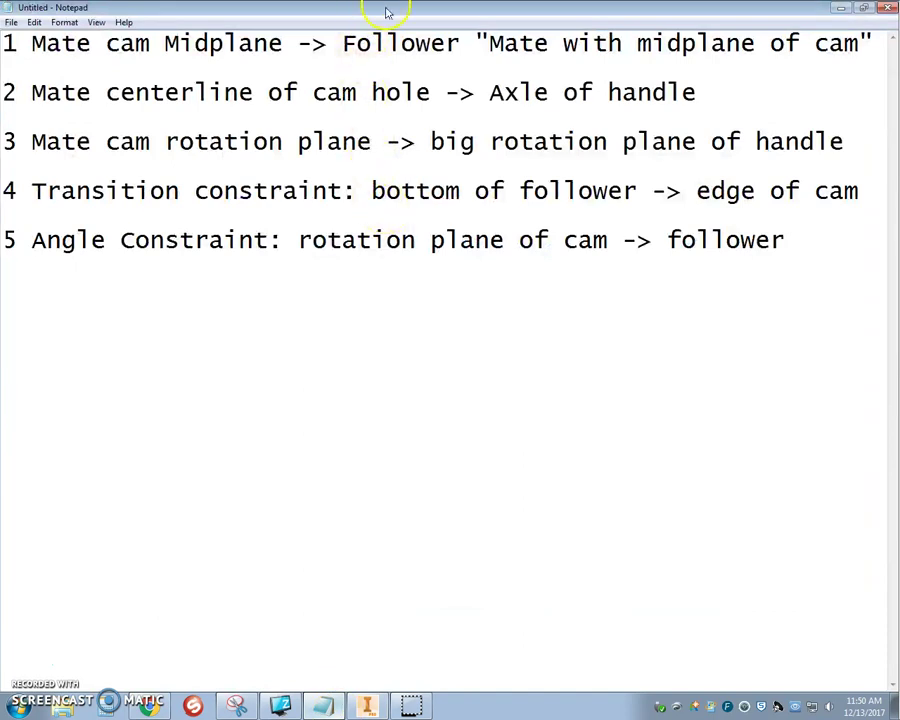
- Restore Notepad to a smaller window and switch to the Inventor assembly
drag(388, 12, 416, 589)
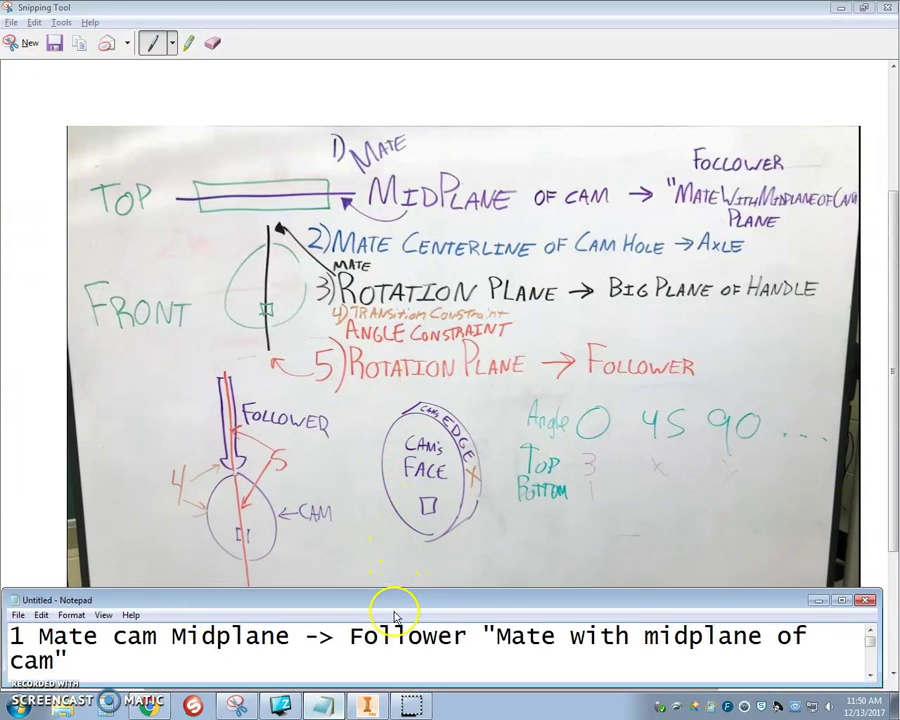
key(alt+Tab)
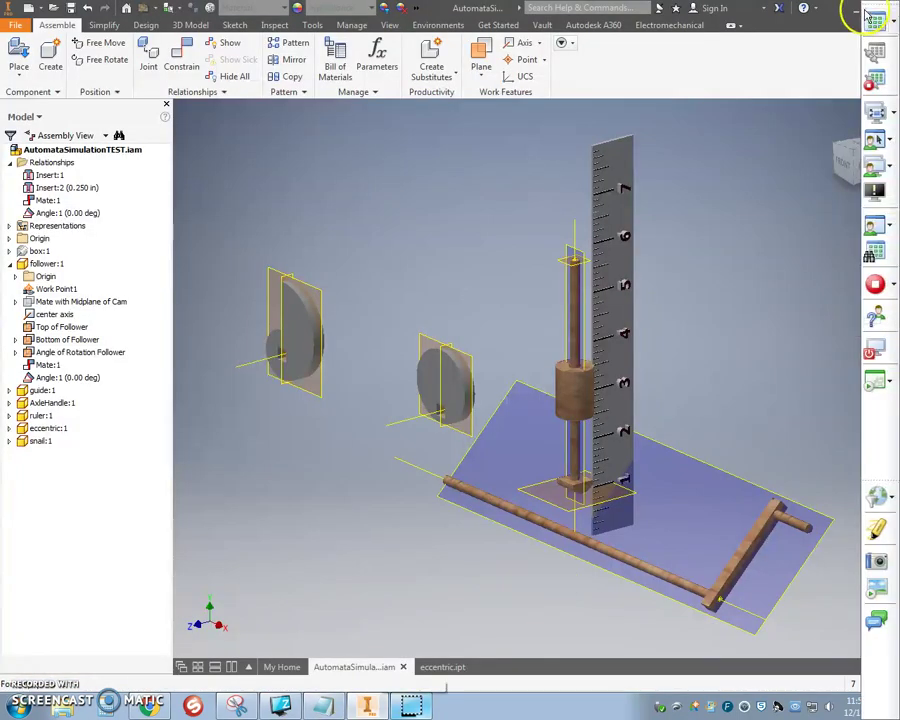
- Resize the Inventor window so it sits above the Notepad step list
click(873, 10)
click(873, 10)
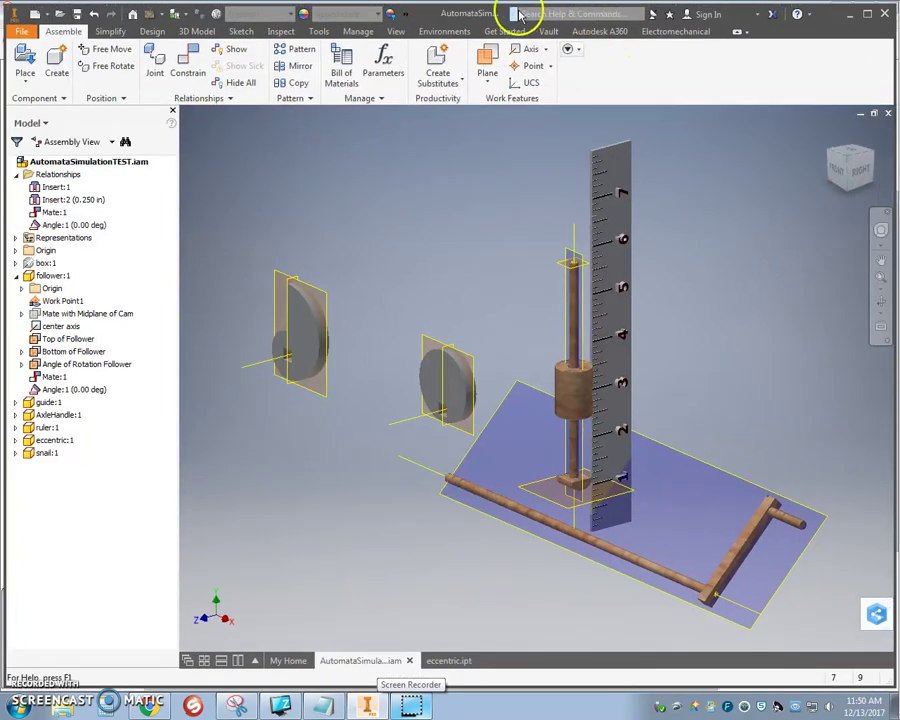
drag(496, 688, 492, 597)
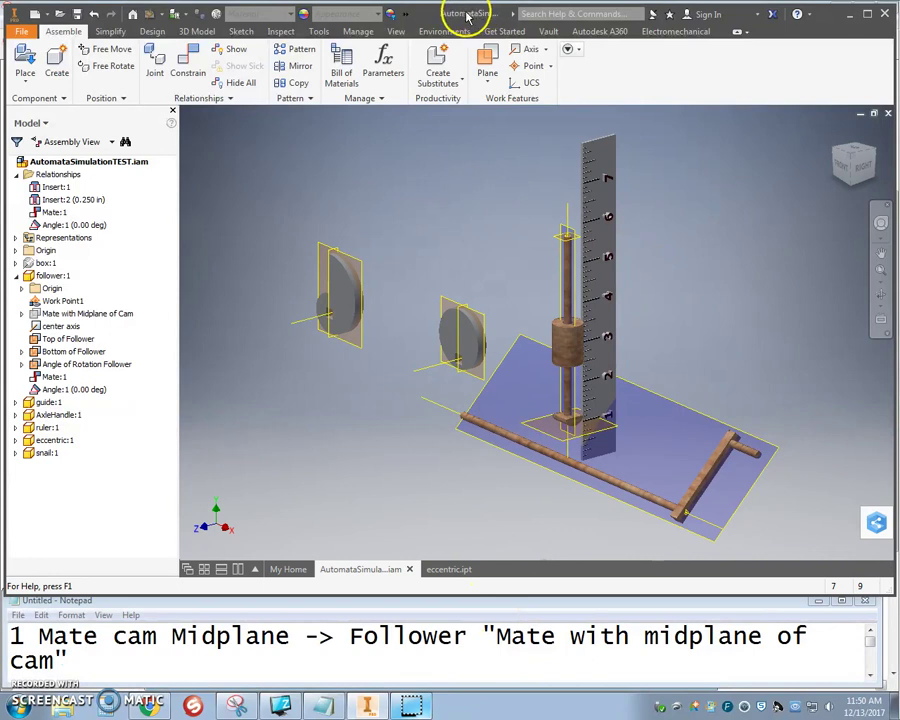
drag(466, 16, 465, 14)
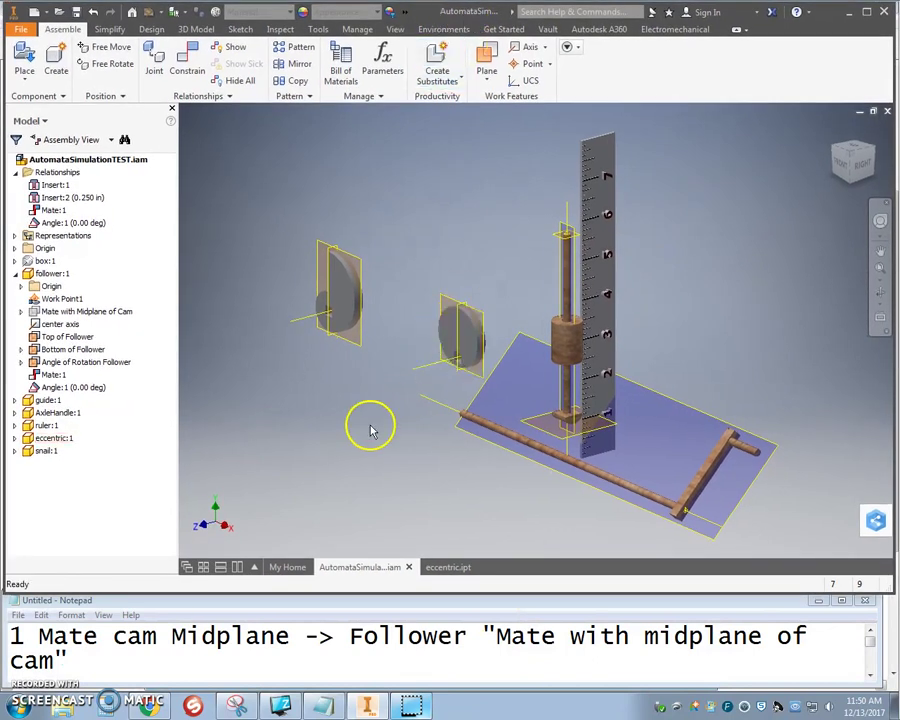
- Drag the eccentric cam up and to the left, then reselect it
drag(478, 322, 433, 240)
scroll(430, 236, down, 5)
scroll(468, 221, up, 3)
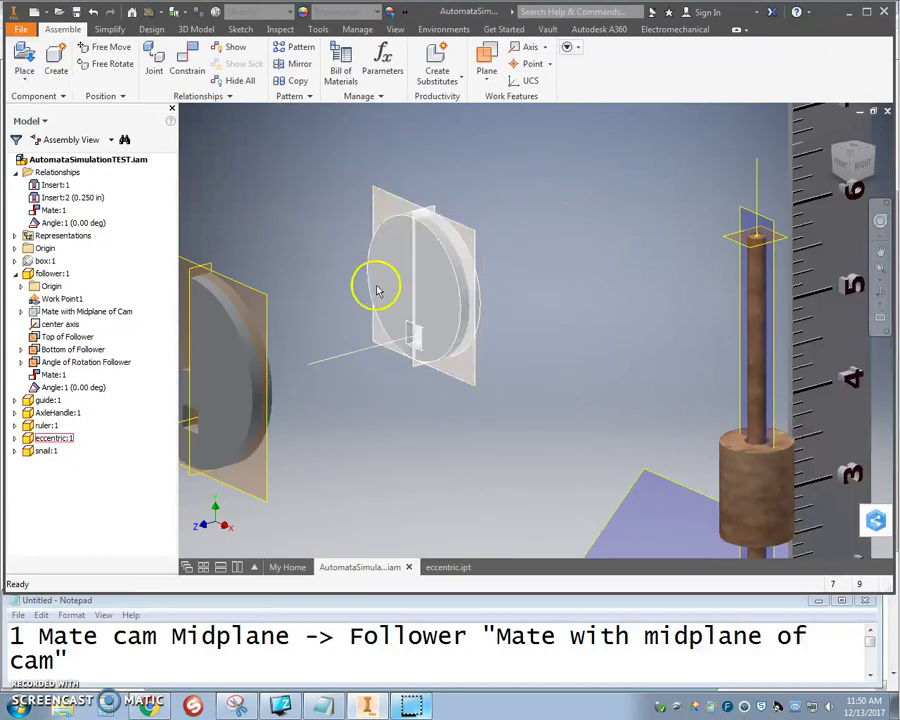
click(456, 380)
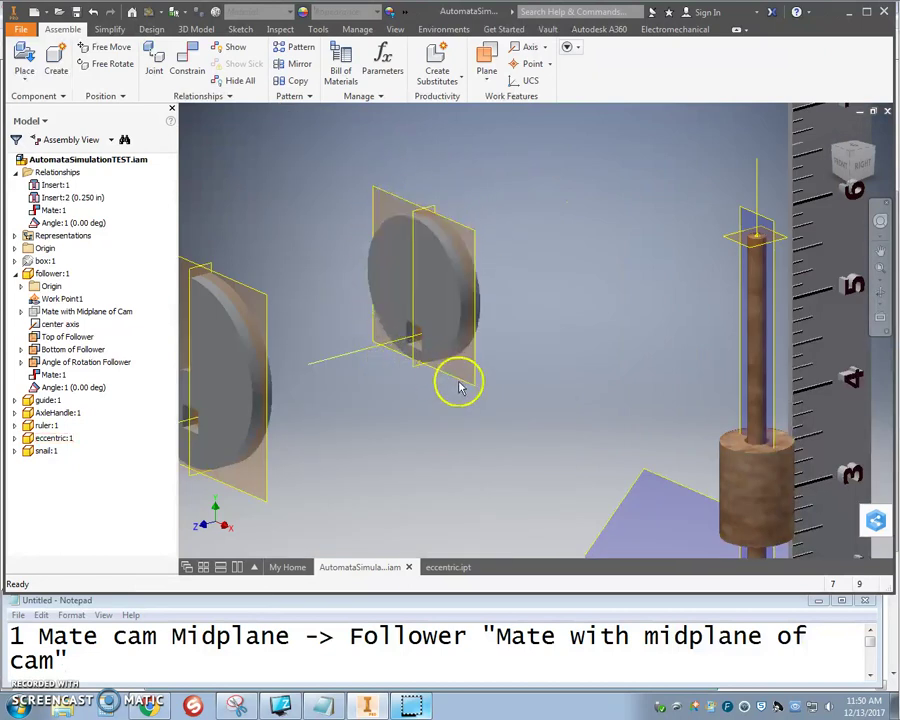
click(452, 274)
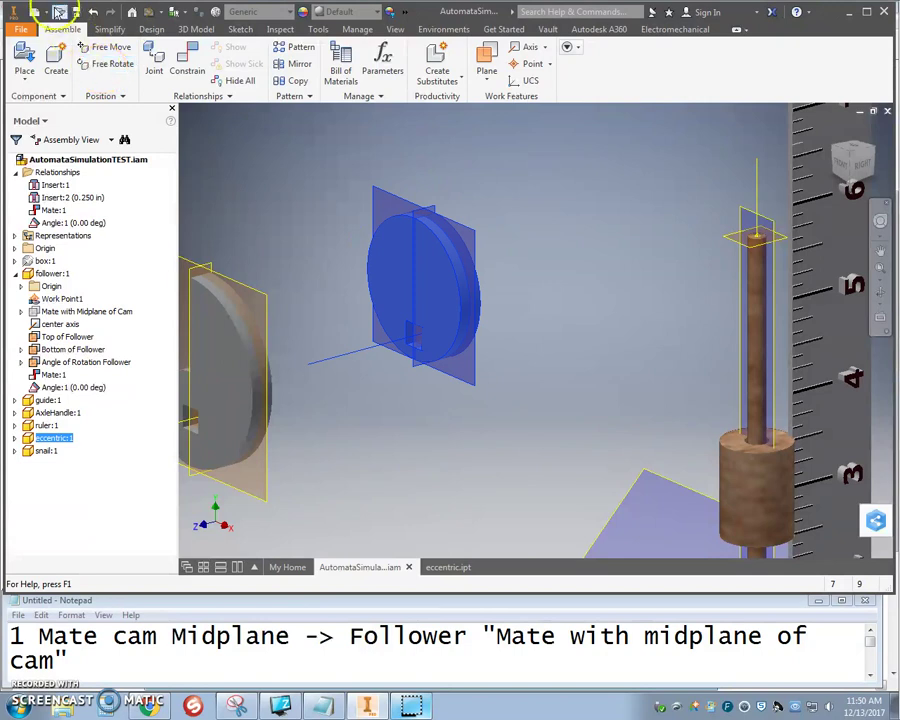
- Open the snail.ipt cam part
click(20, 28)
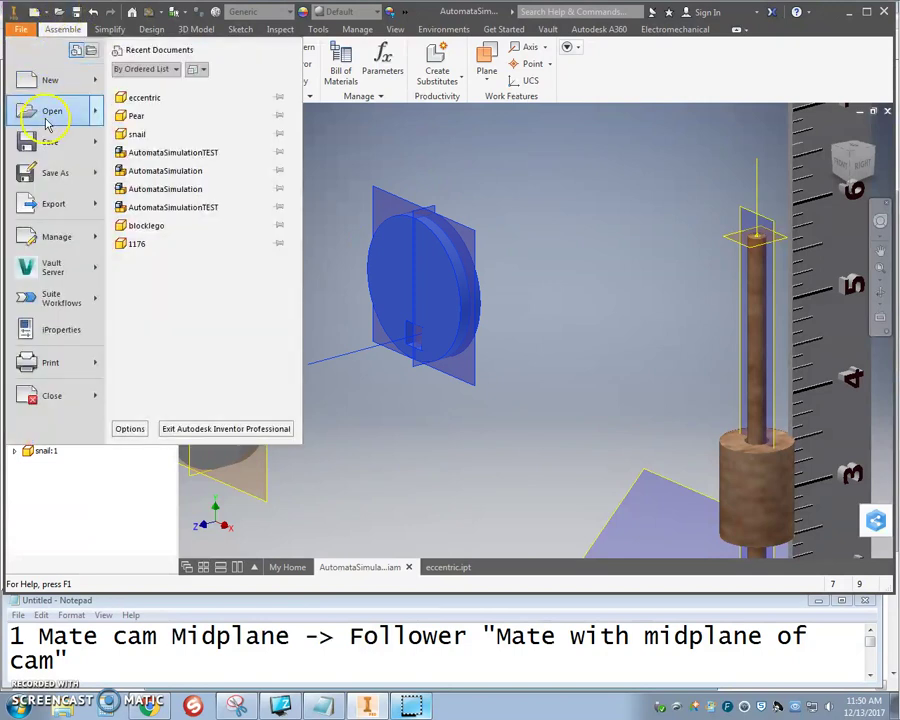
click(40, 111)
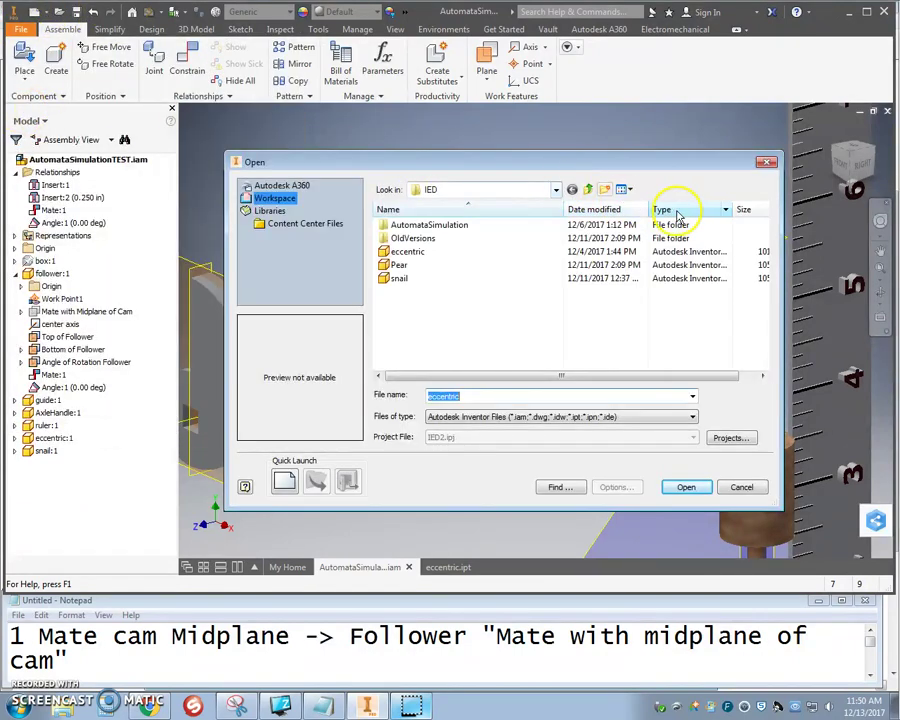
double_click(396, 280)
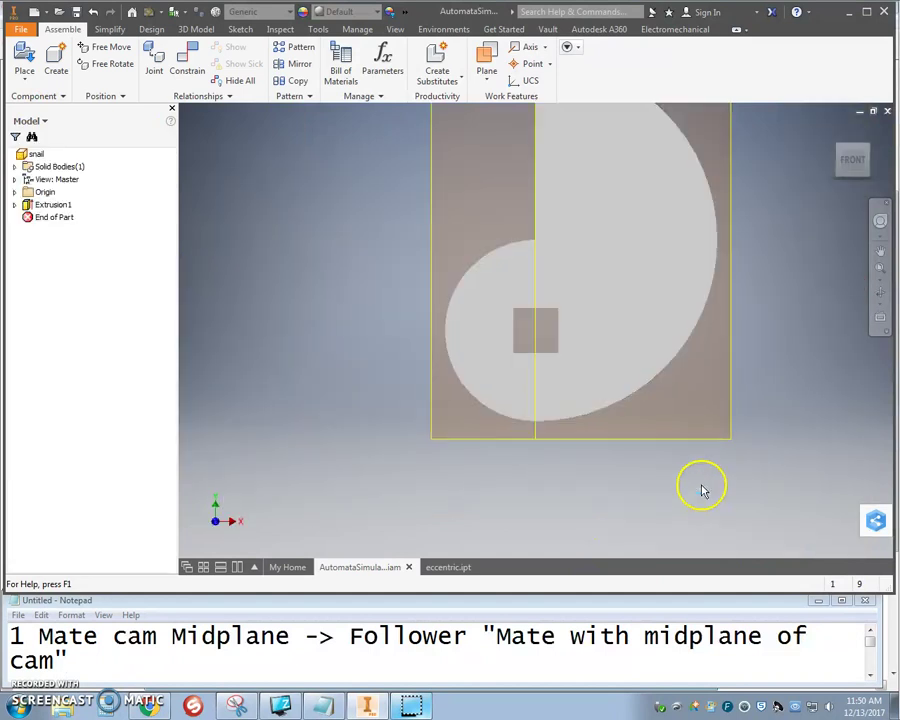
- Turn off auto-resize on the YZ Plane and Z Axis, lengthen the Z Axis, then save and close
click(14, 191)
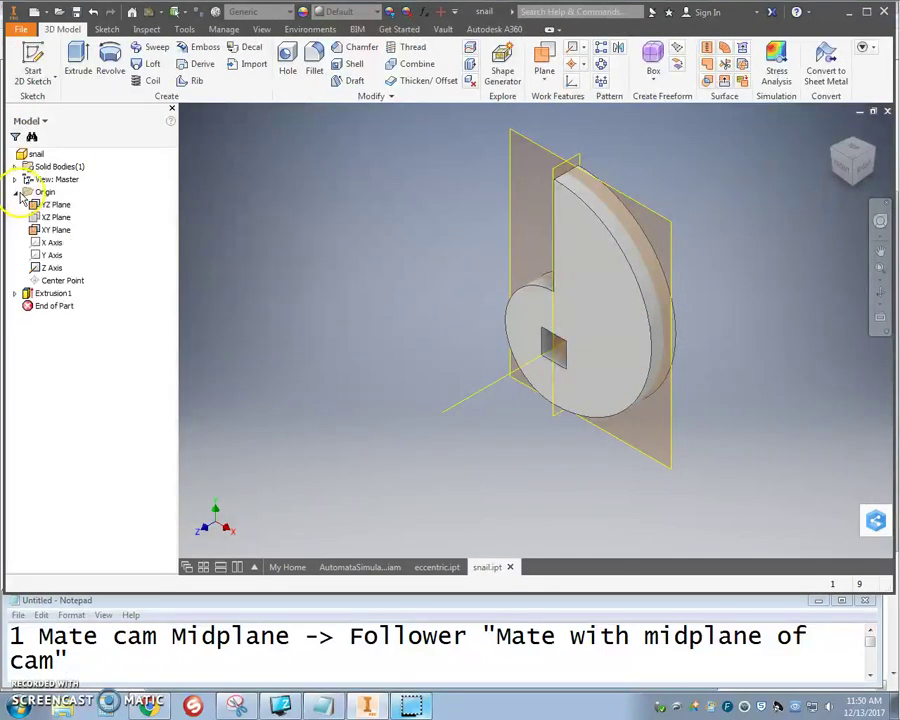
right_click(56, 207)
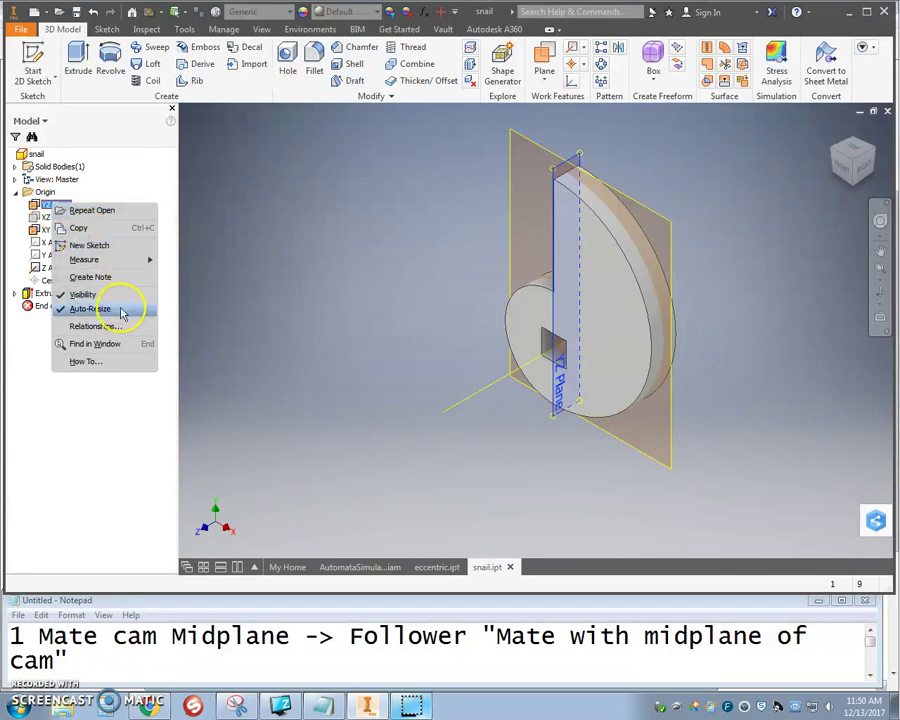
click(22, 263)
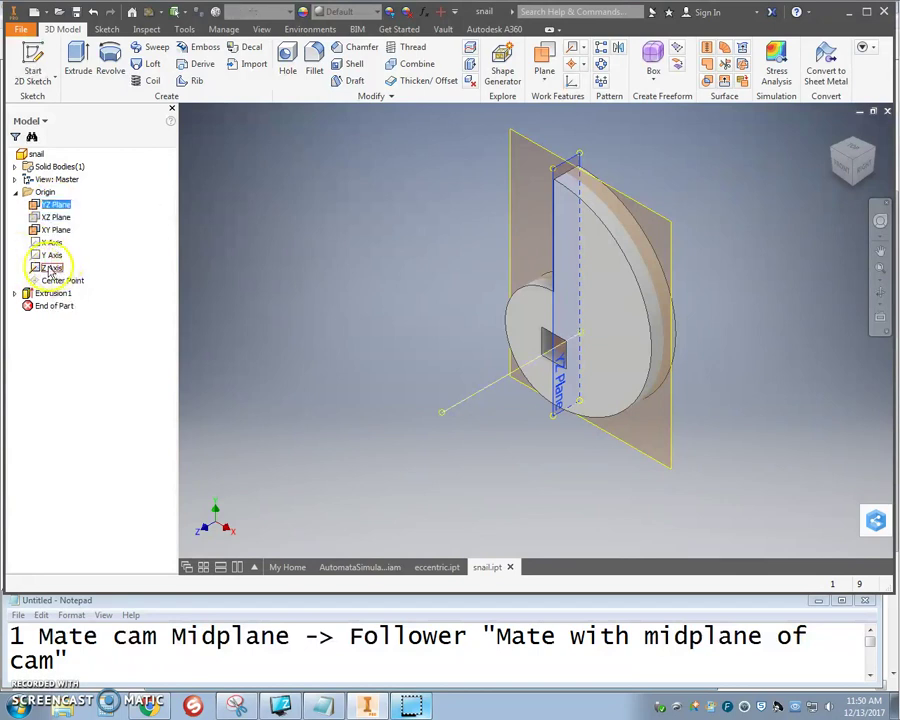
right_click(47, 266)
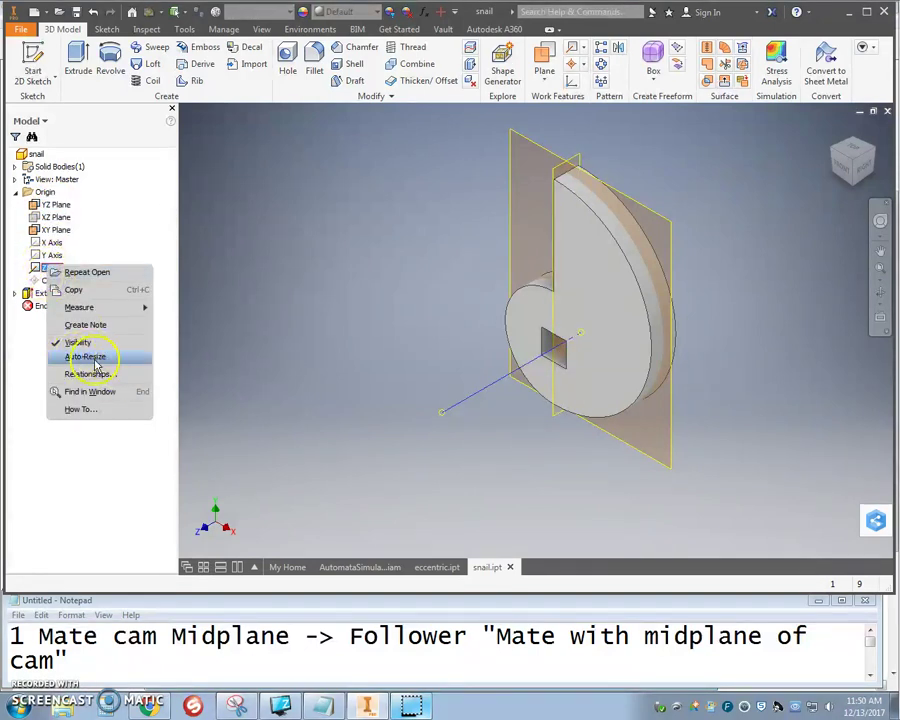
click(488, 392)
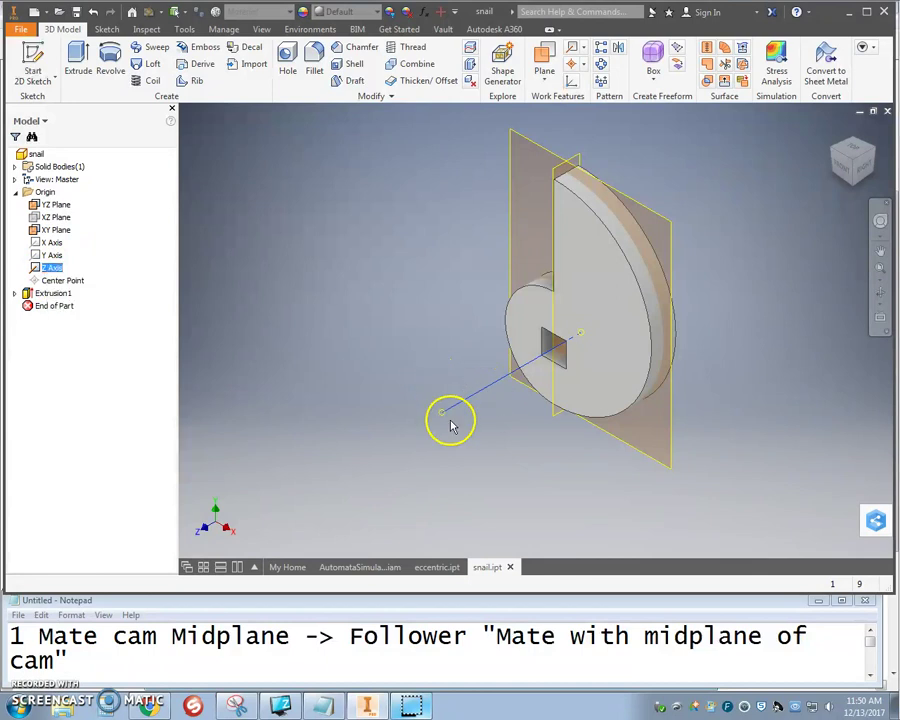
drag(500, 390, 340, 472)
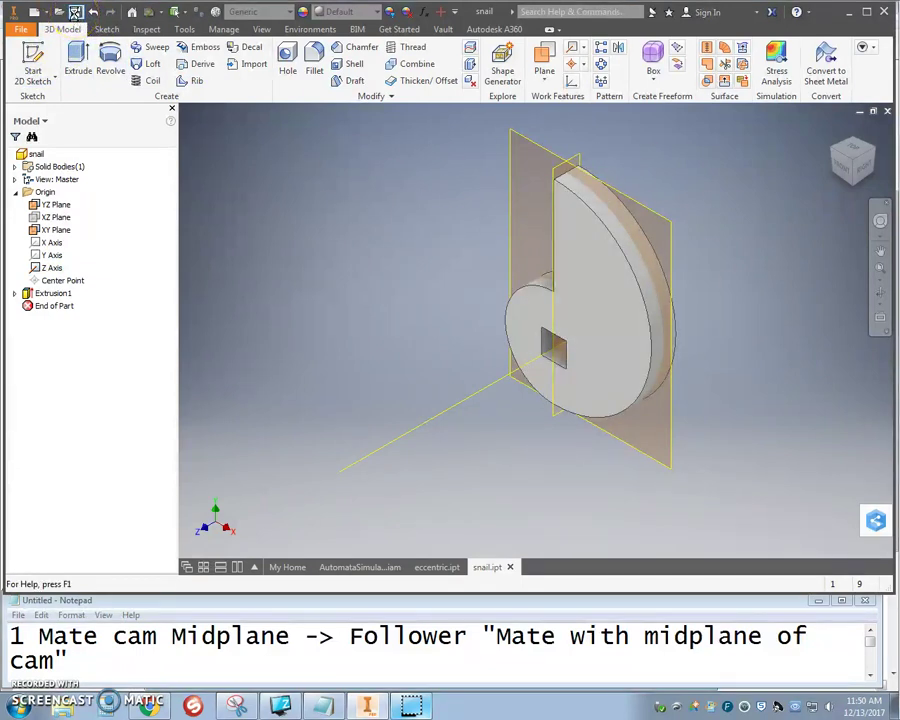
click(803, 151)
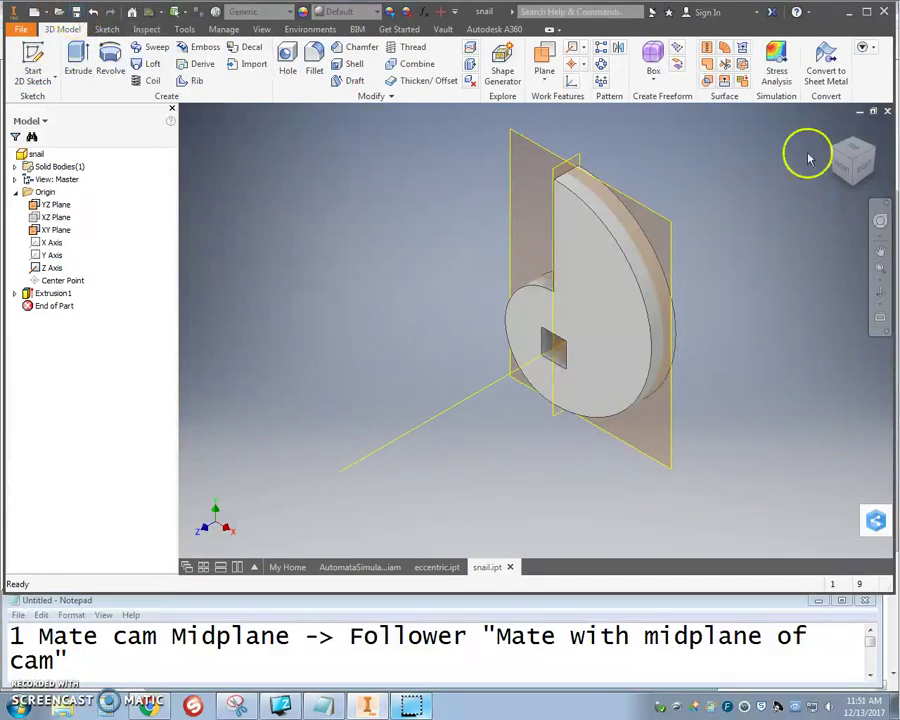
click(887, 111)
- Start a new assembly constraint and pick the cam's midplane as first geometry
middle_drag(520, 436, 540, 372)
scroll(538, 370, up, 2)
scroll(544, 376, down, 6)
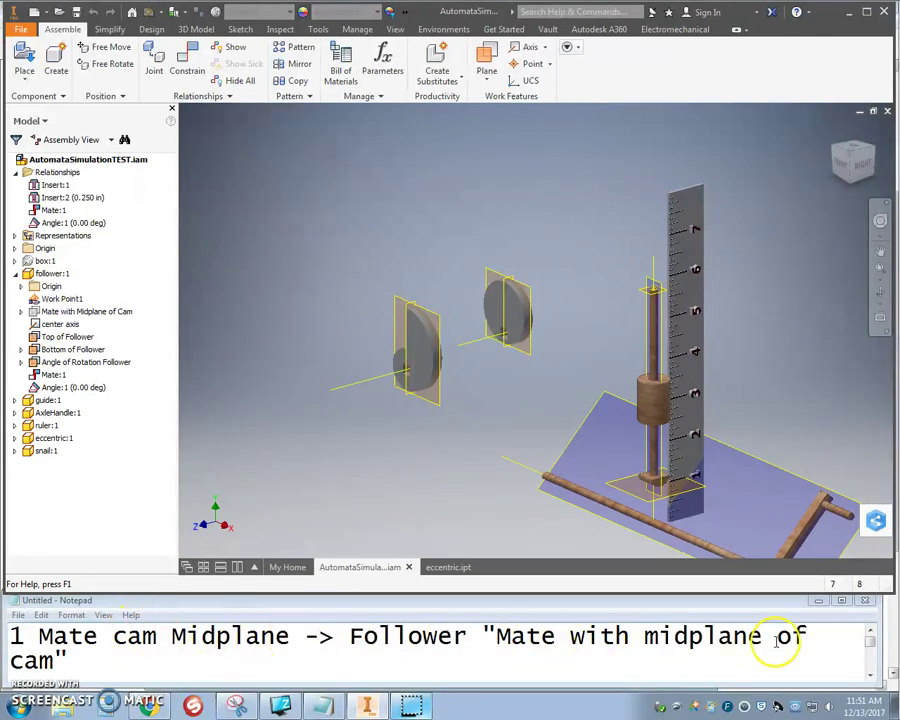
shift+middle_drag(575, 368, 541, 388)
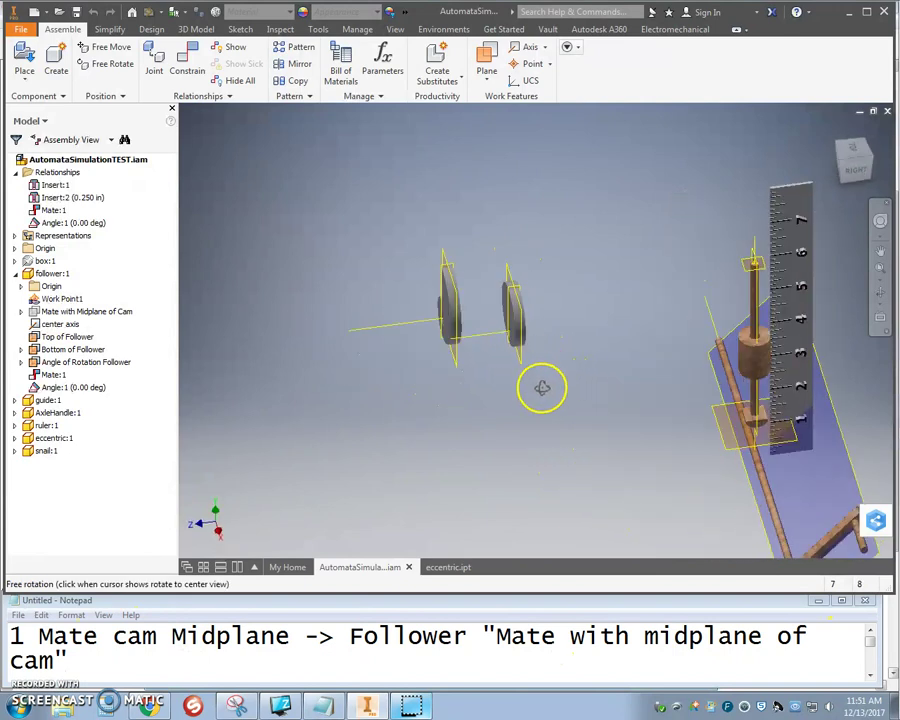
click(187, 62)
scroll(544, 250, up, 5)
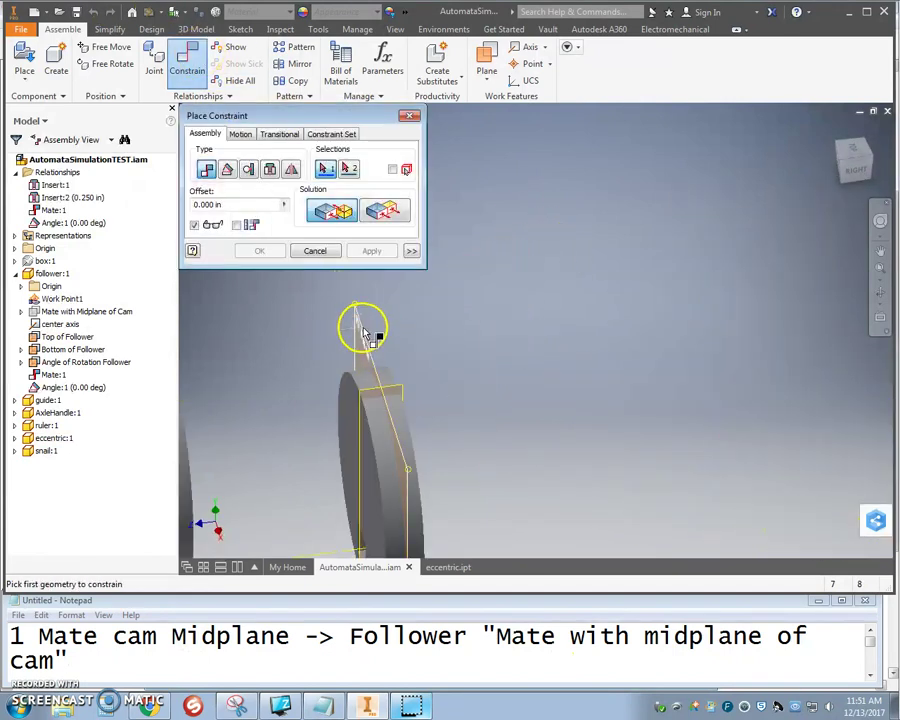
scroll(364, 328, down, 3)
middle_drag(364, 328, 558, 191)
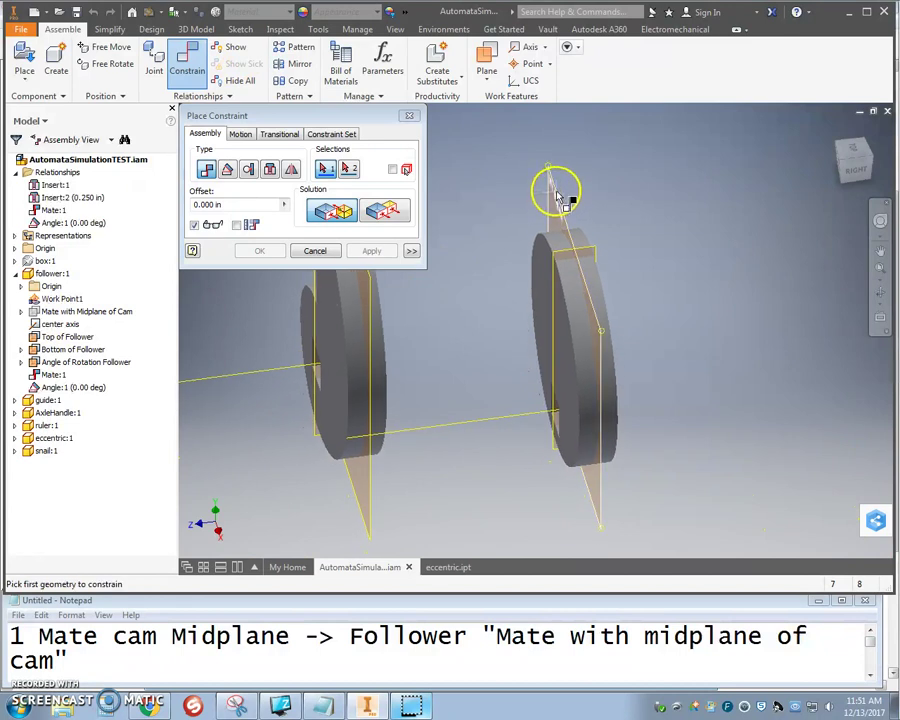
click(560, 195)
- Pick the follower's 'Mate with Midplane of Cam' plane and apply, creating Mate:2
shift+middle_drag(597, 221, 703, 299)
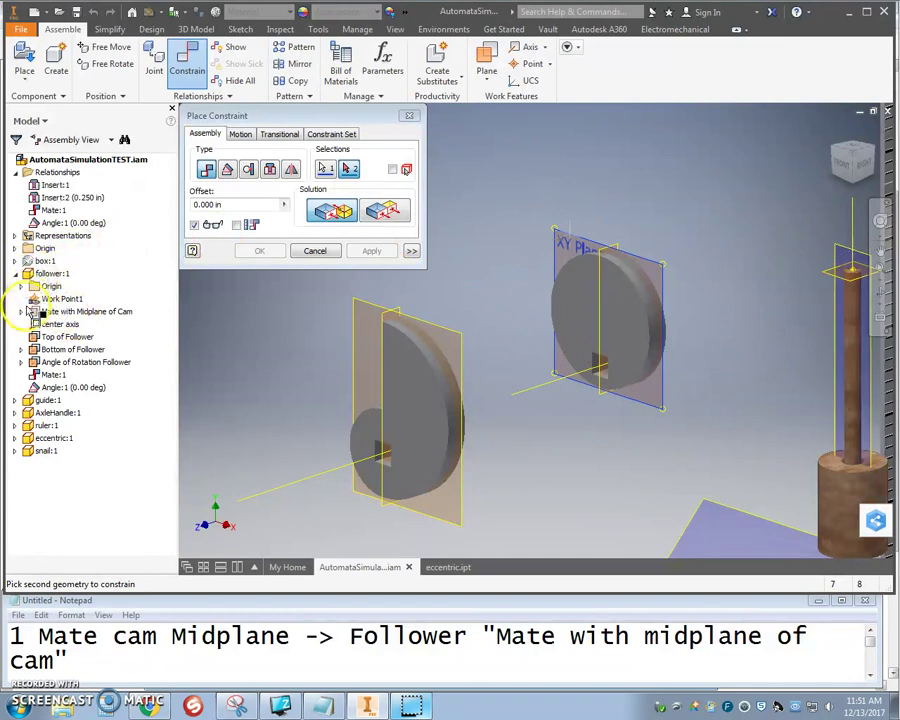
middle_drag(626, 300, 428, 325)
scroll(428, 325, down, 3)
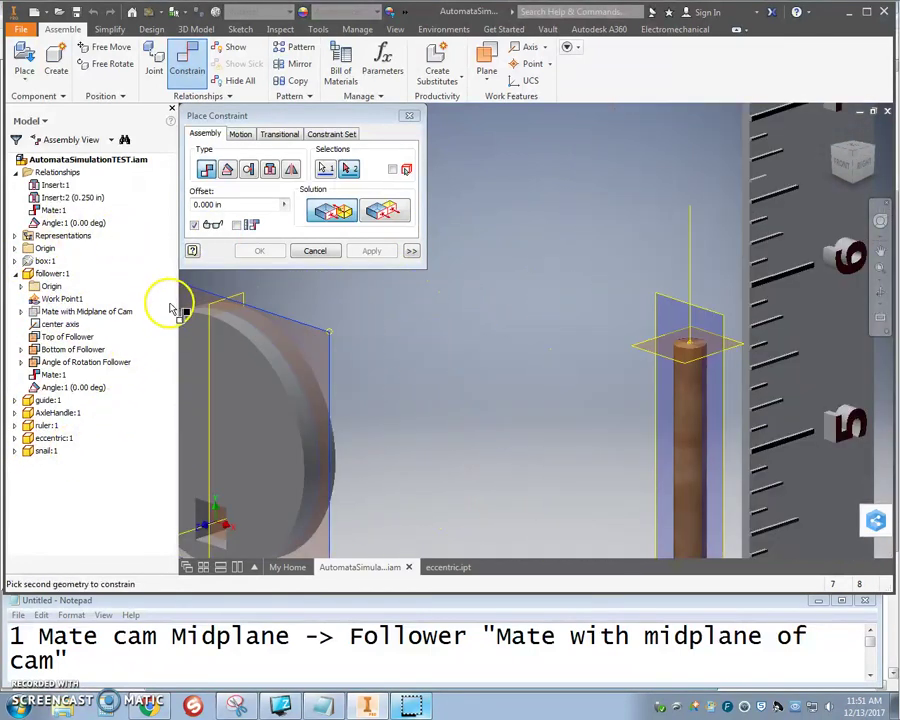
click(94, 316)
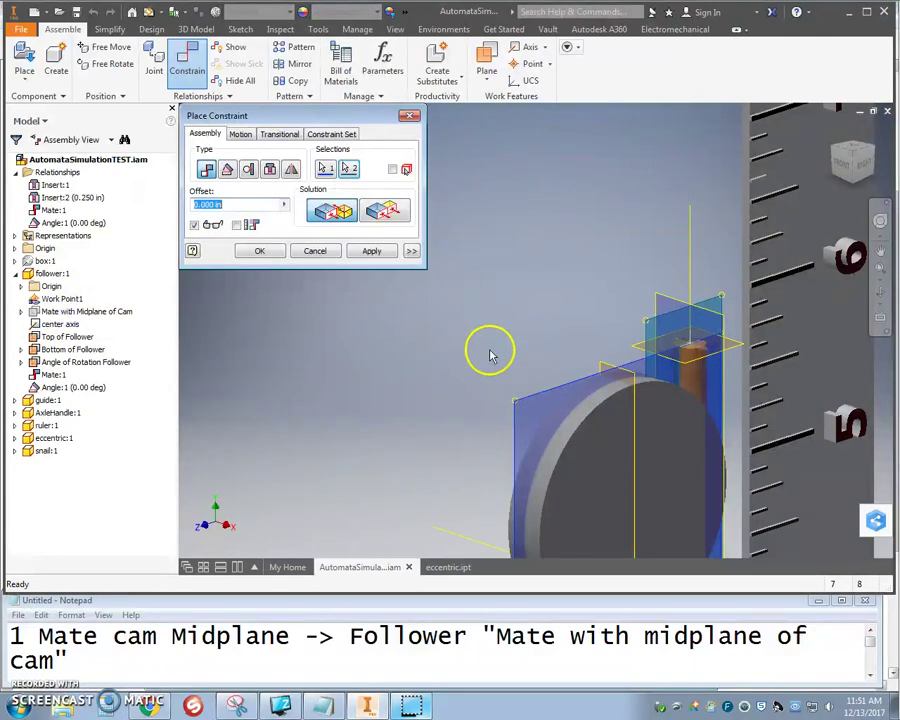
key(F6)
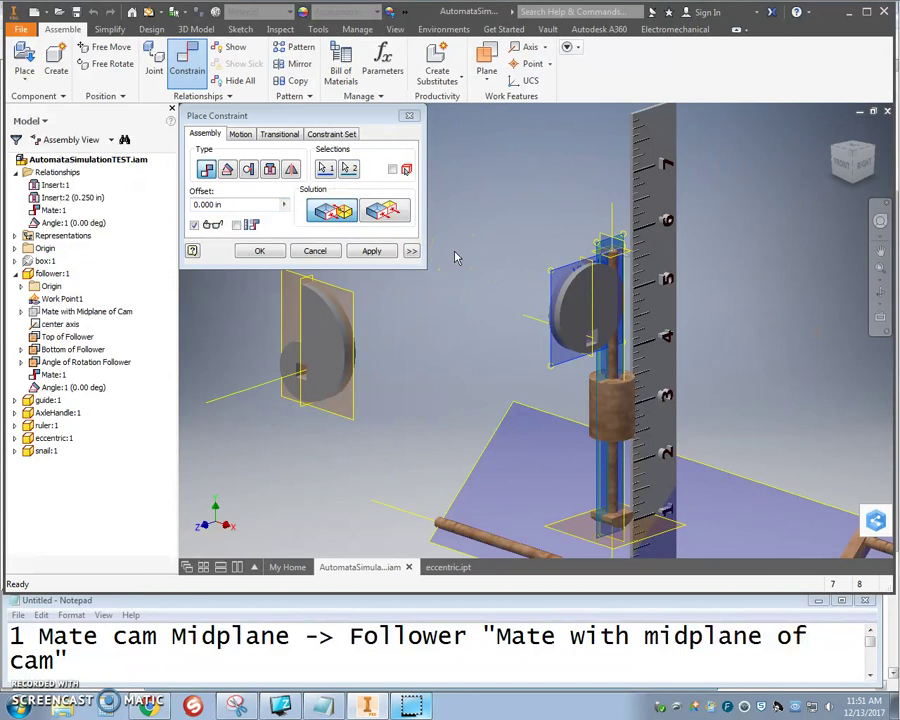
click(373, 251)
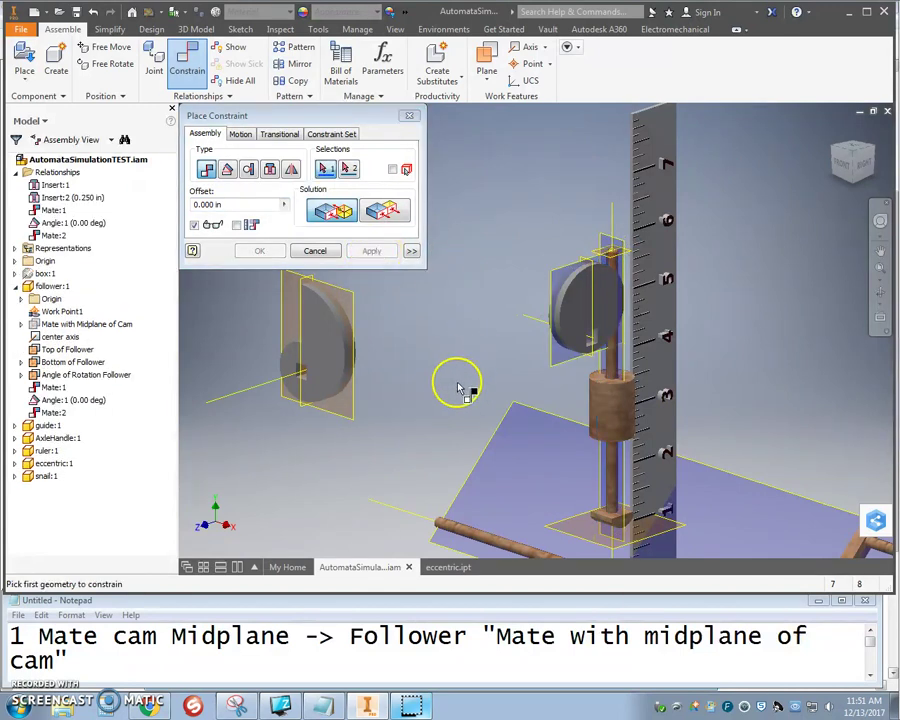
- Orbit to a side view of the assembly and check the next step in Notepad
shift+middle_drag(412, 382, 544, 424)
scroll(340, 455, up, 3)
middle_drag(331, 428, 432, 287)
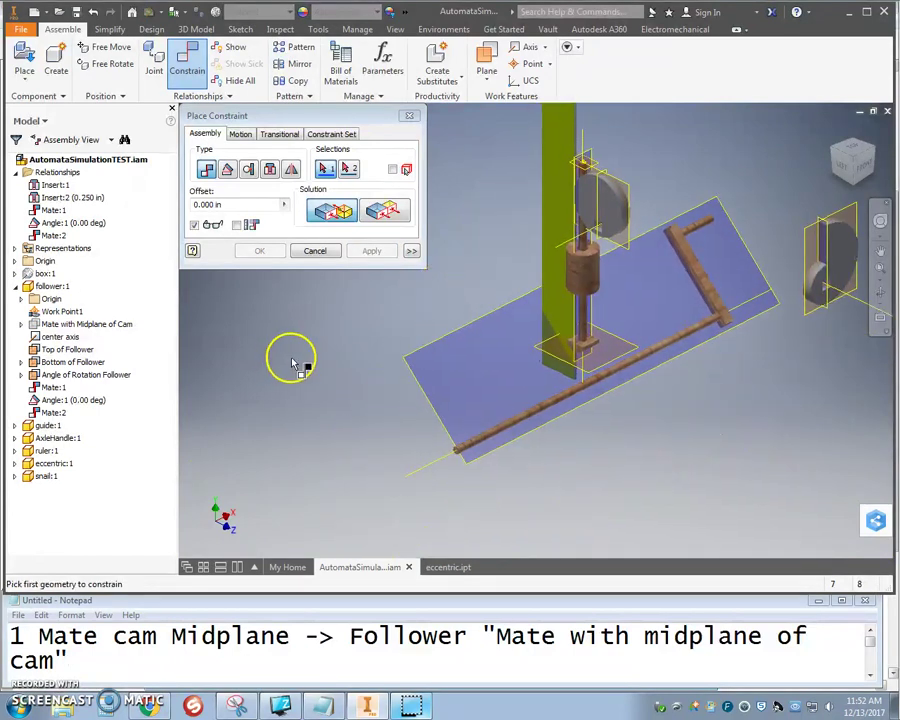
scroll(490, 250, down, 2)
scroll(500, 256, up, 4)
scroll(497, 258, down, 4)
shift+middle_drag(497, 258, 527, 285)
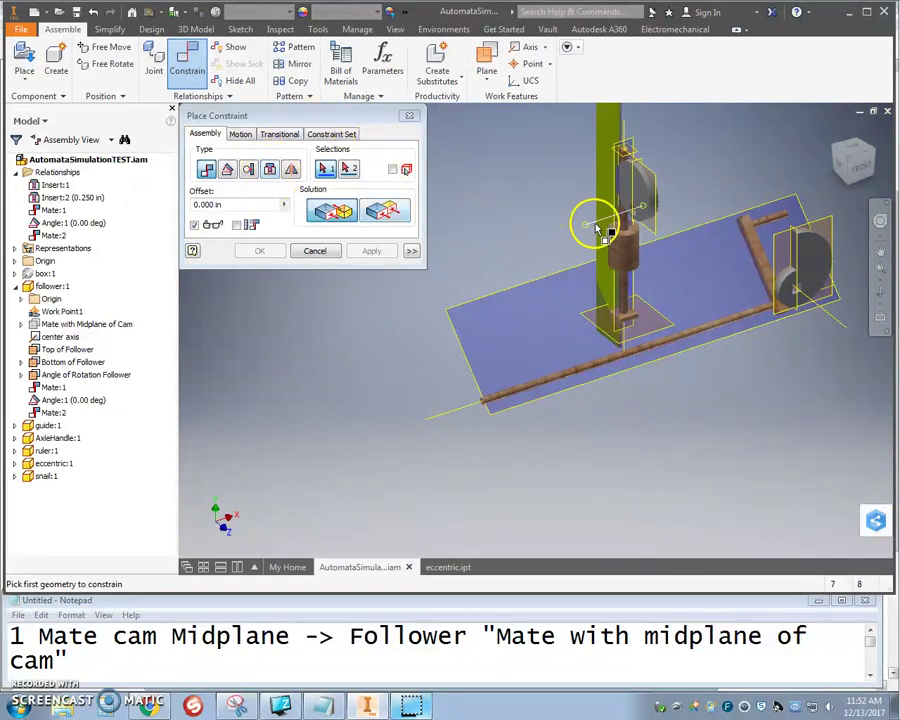
click(292, 643)
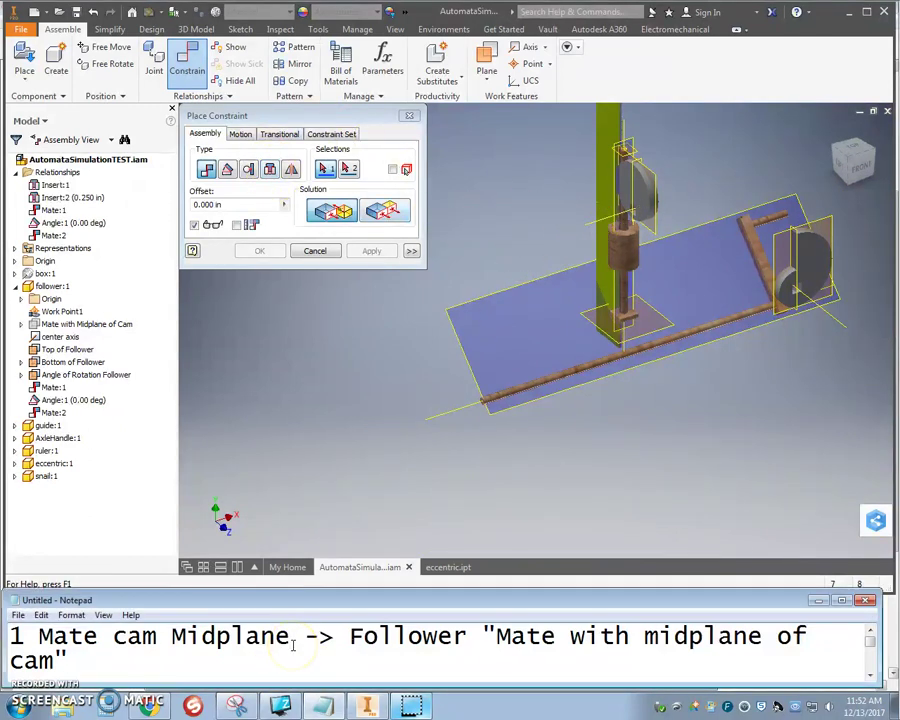
scroll(292, 645, down, 1)
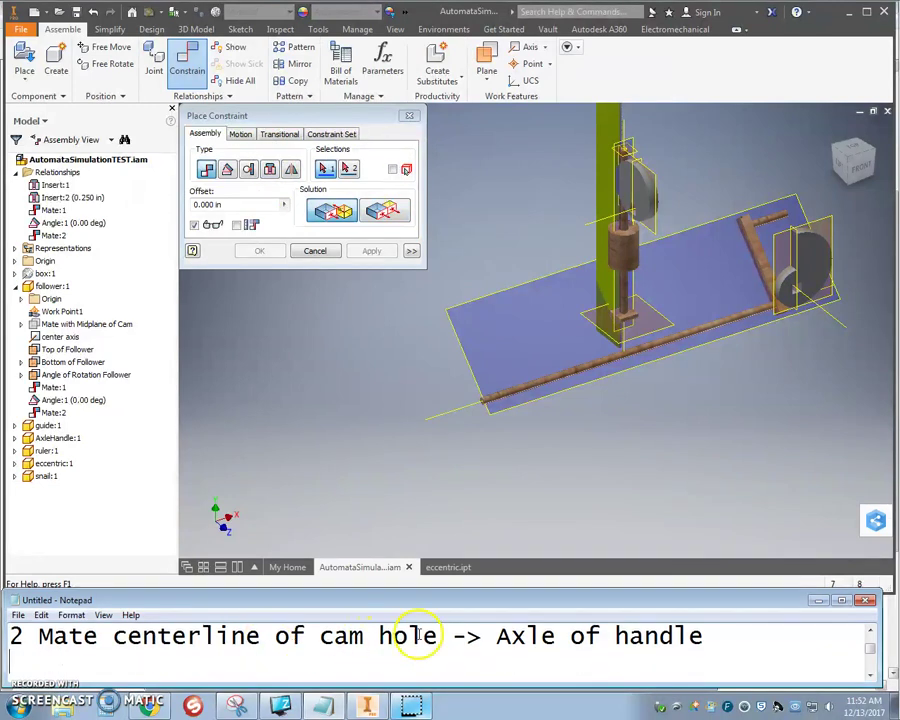
- Mate the cam hole centerline to the handle axle as Mate:3, then show step 3
click(557, 464)
shift+middle_drag(557, 464, 564, 384)
scroll(576, 300, down, 3)
click(590, 310)
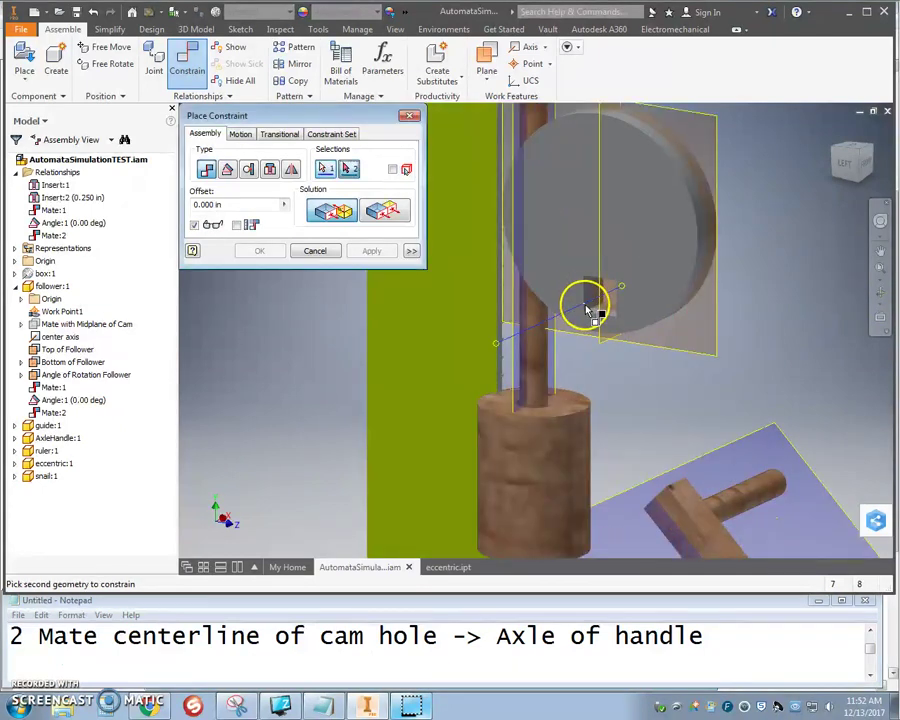
scroll(588, 310, up, 5)
scroll(590, 312, down, 3)
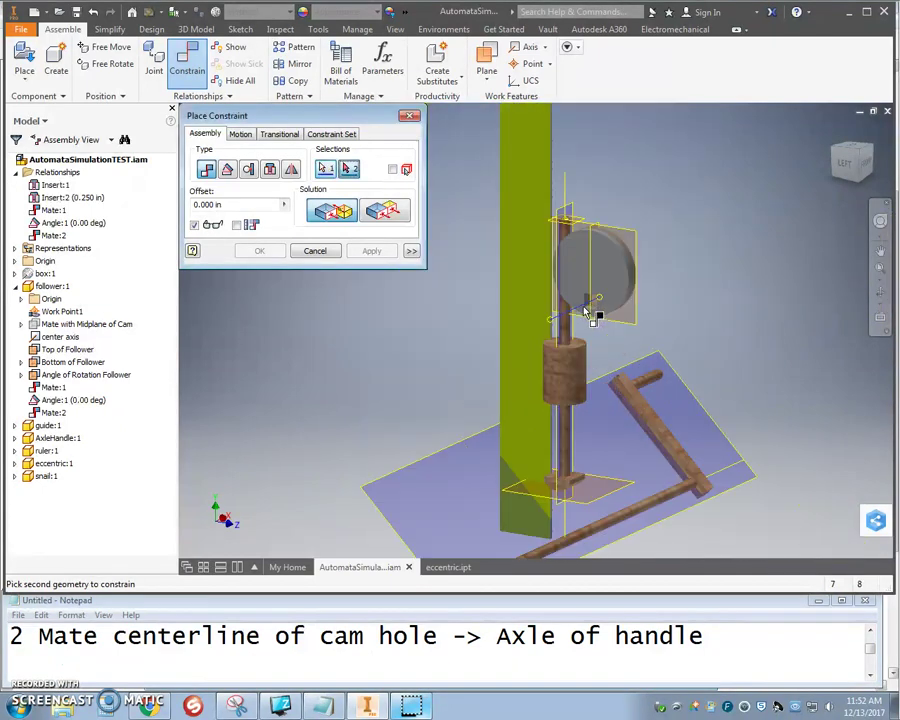
middle_drag(412, 543, 507, 407)
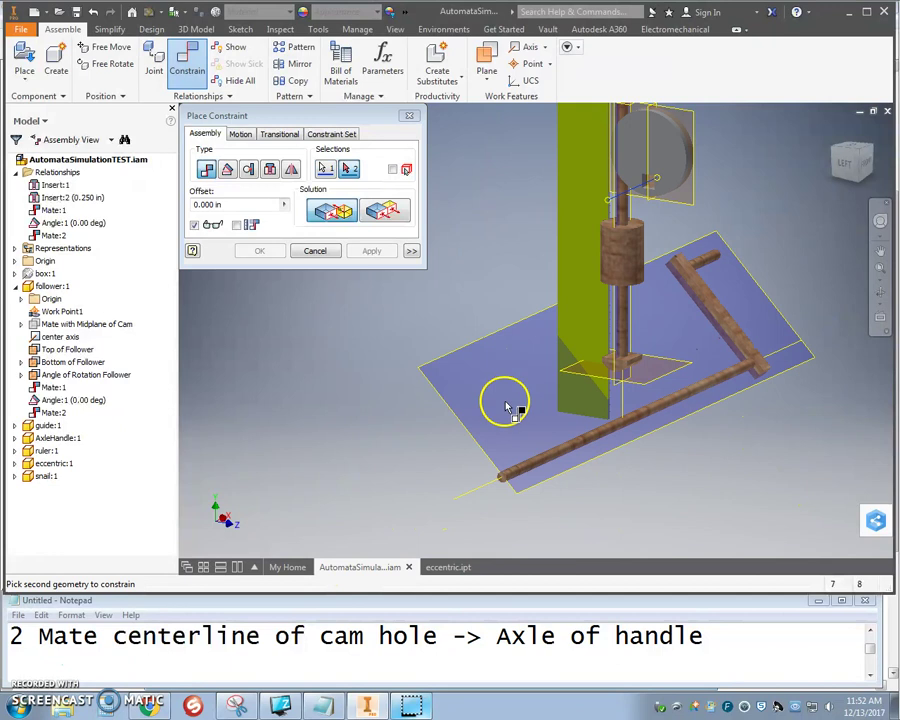
click(476, 497)
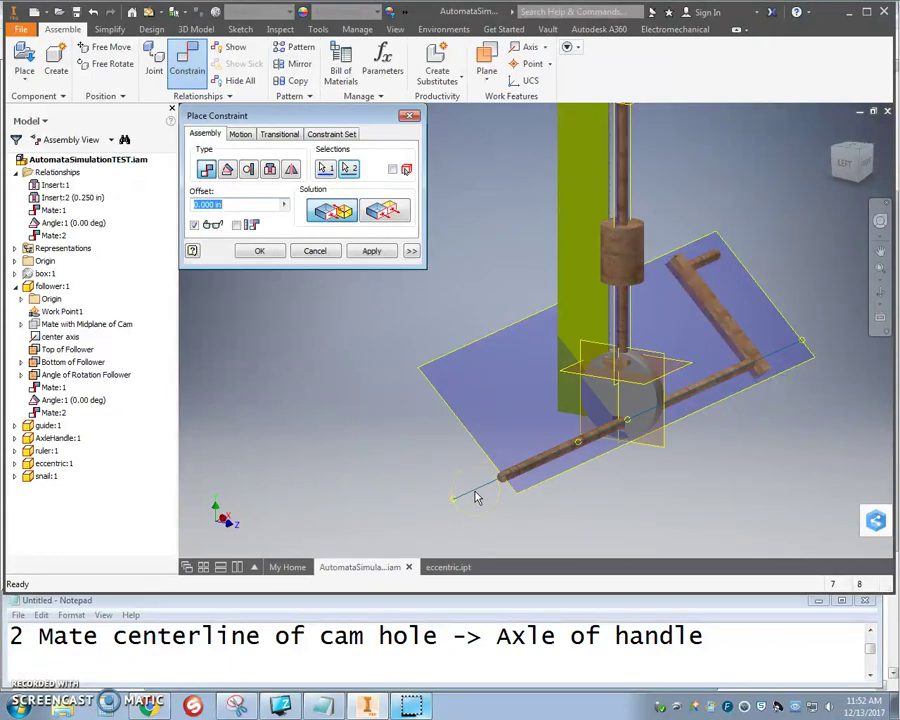
click(372, 252)
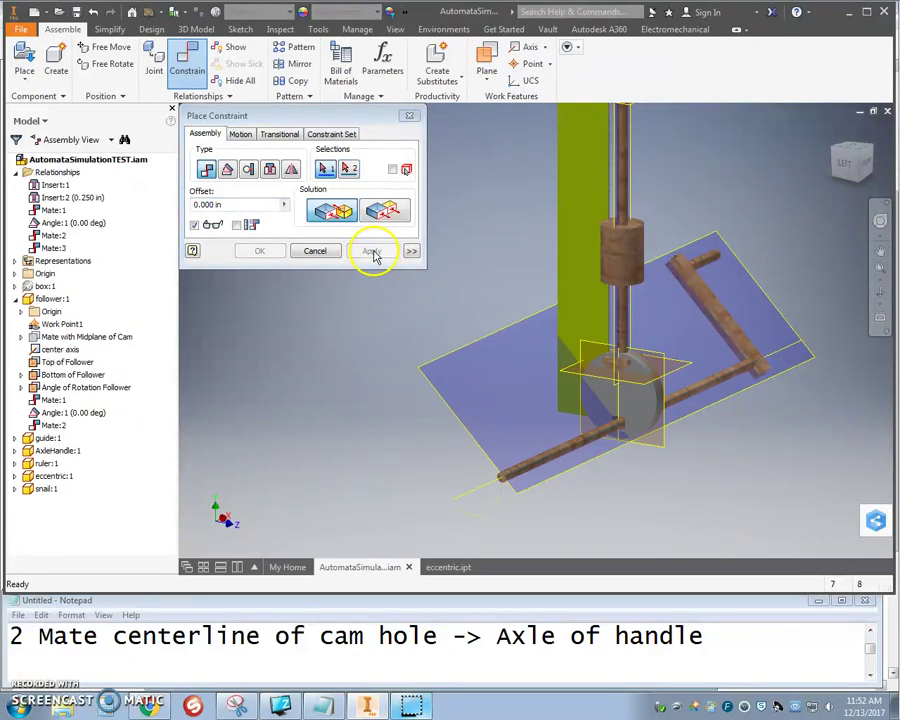
click(869, 673)
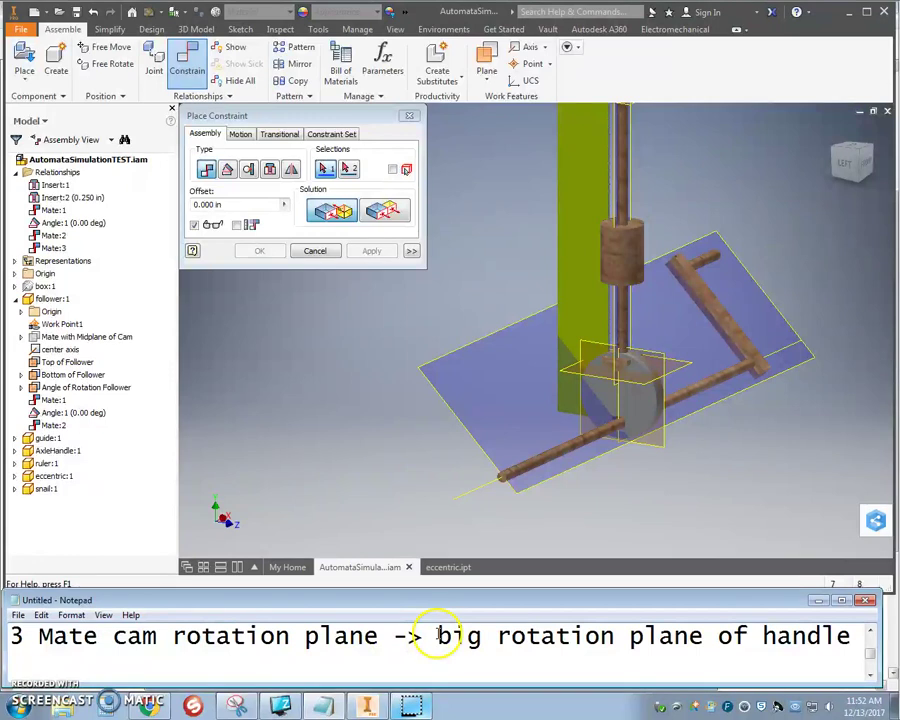
key(alt+Tab)
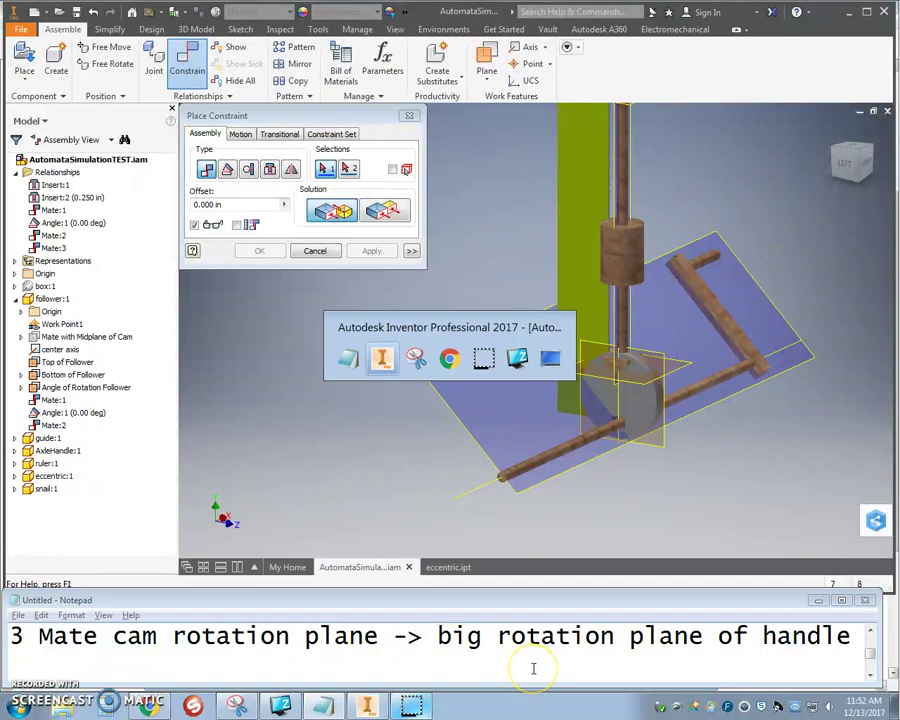
key(alt+Tab)
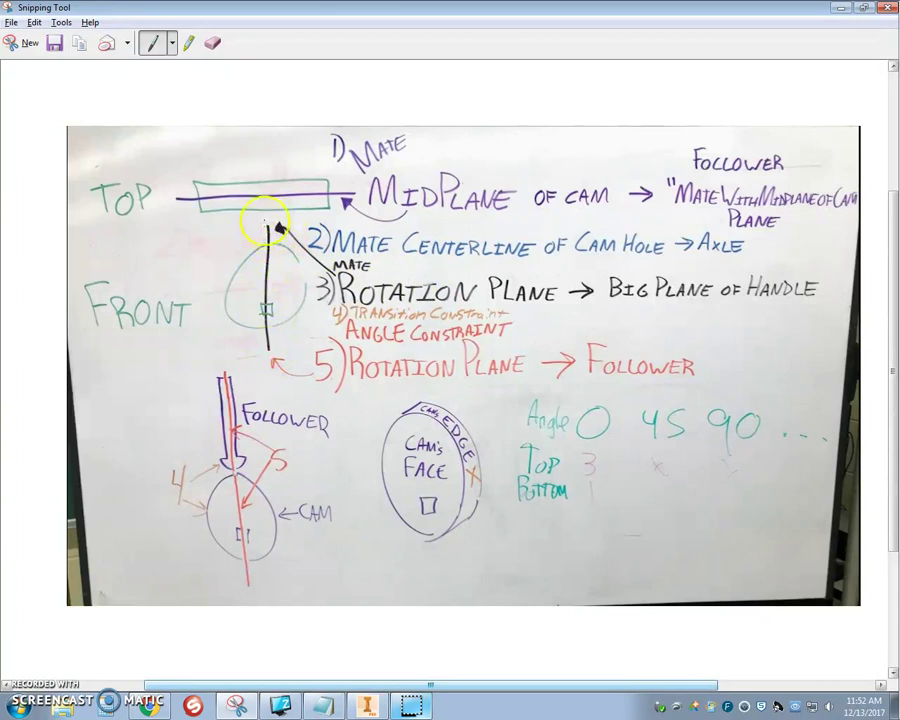
key(alt+Tab)
key(alt+Tab)
key(alt+Tab)
- Cancel the constraint command, test the cam's movement, and return to the home view
shift+middle_drag(625, 438, 669, 392)
scroll(632, 428, down, 6)
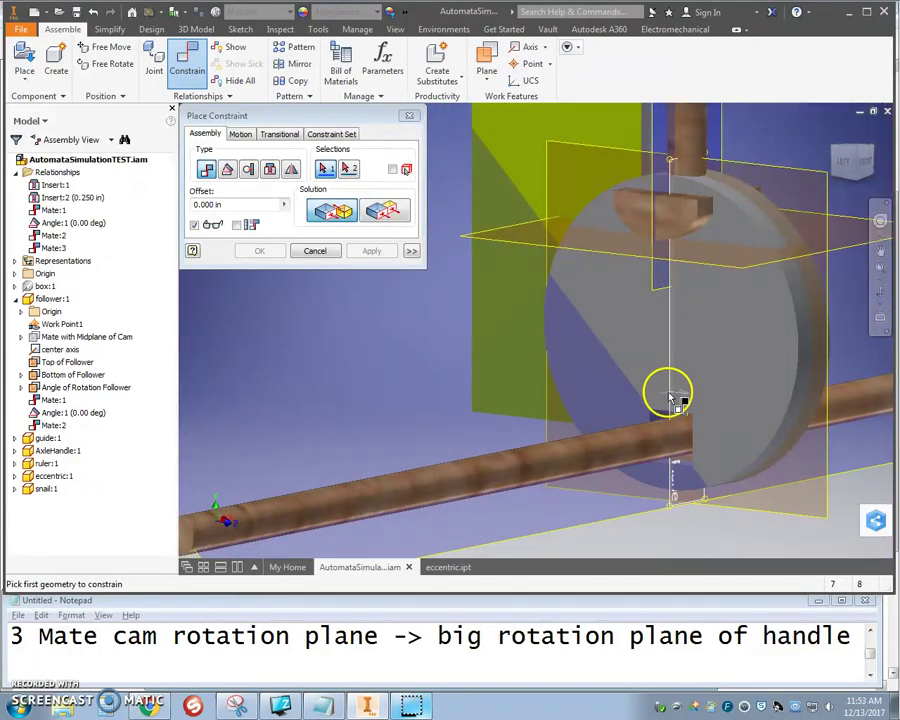
key(Escape)
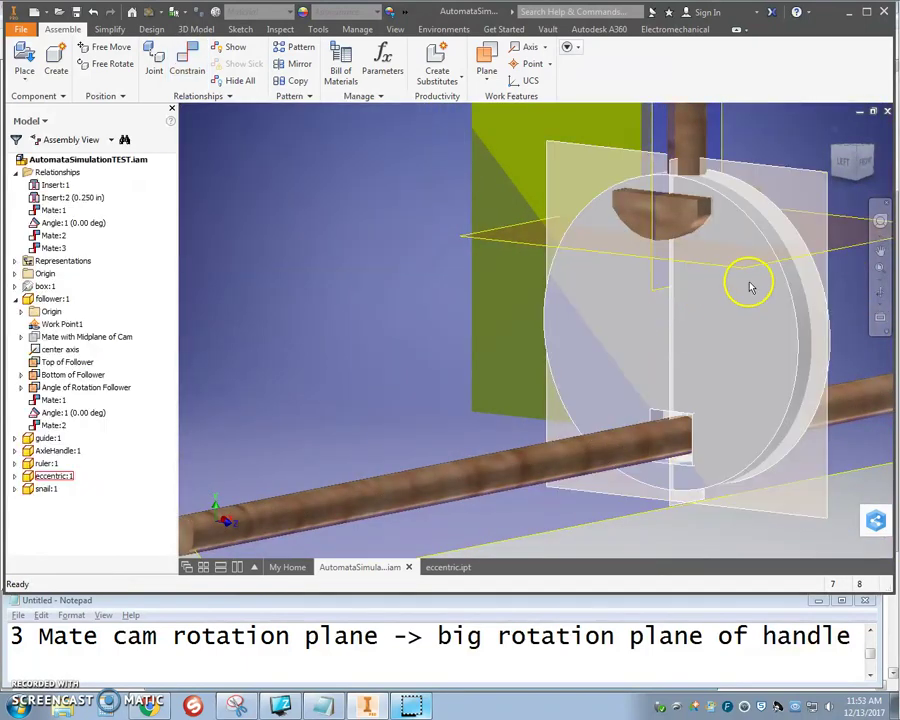
drag(751, 289, 755, 508)
key(F6)
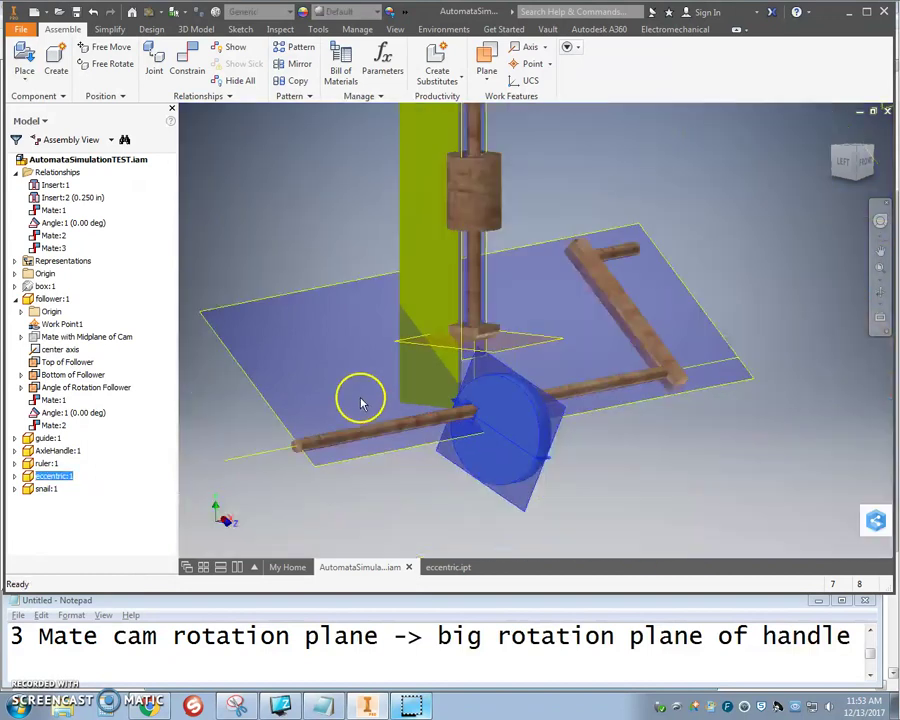
click(570, 498)
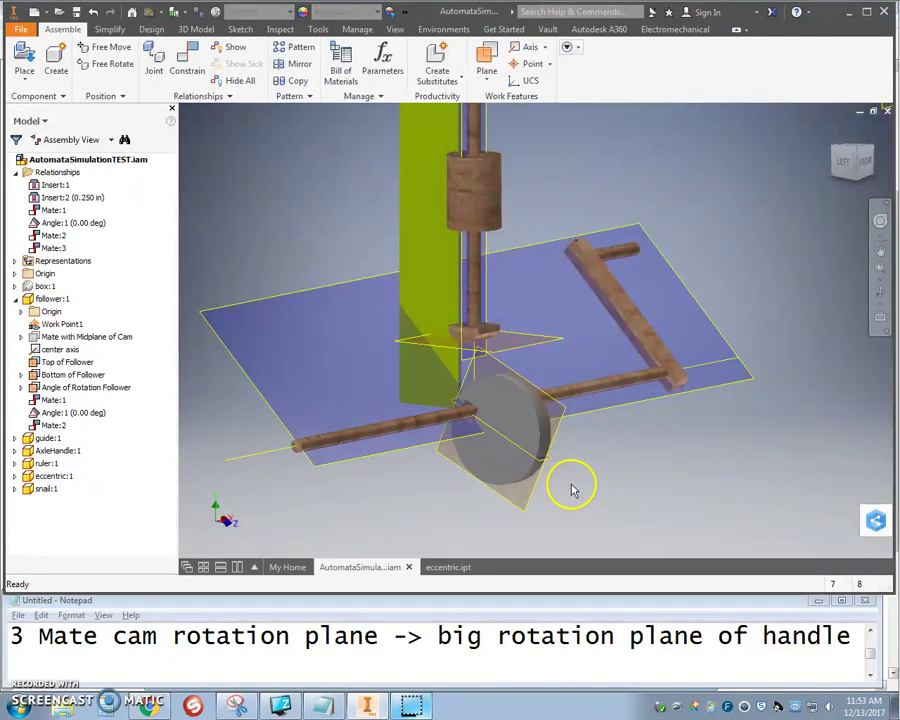
- Mate the cam face to the handle's big rotation plane as Mate:4, then show step 4
key(c)
scroll(557, 466, down, 2)
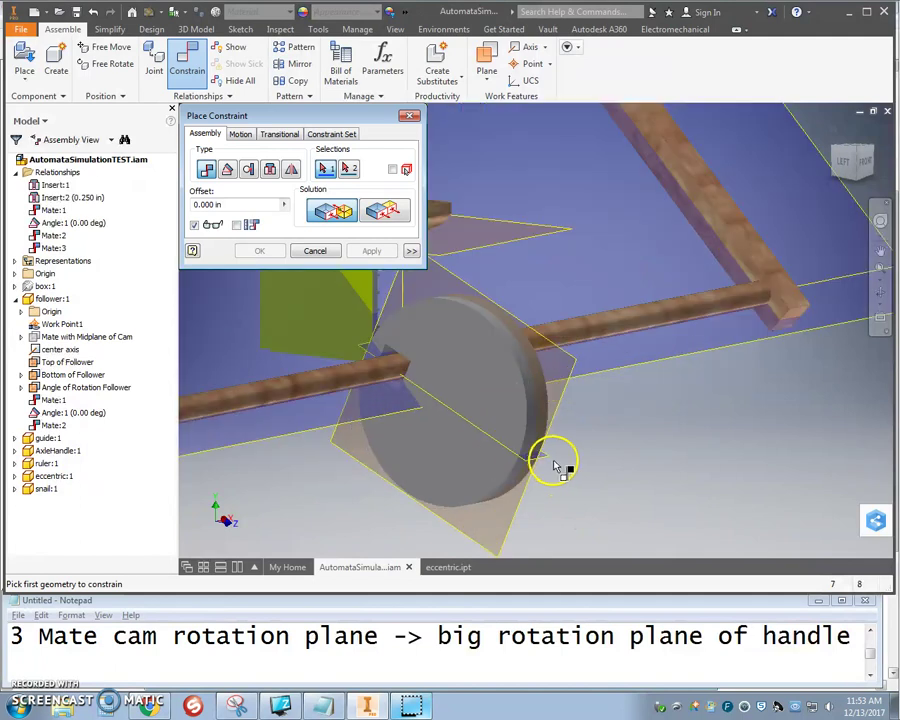
scroll(557, 466, up, 3)
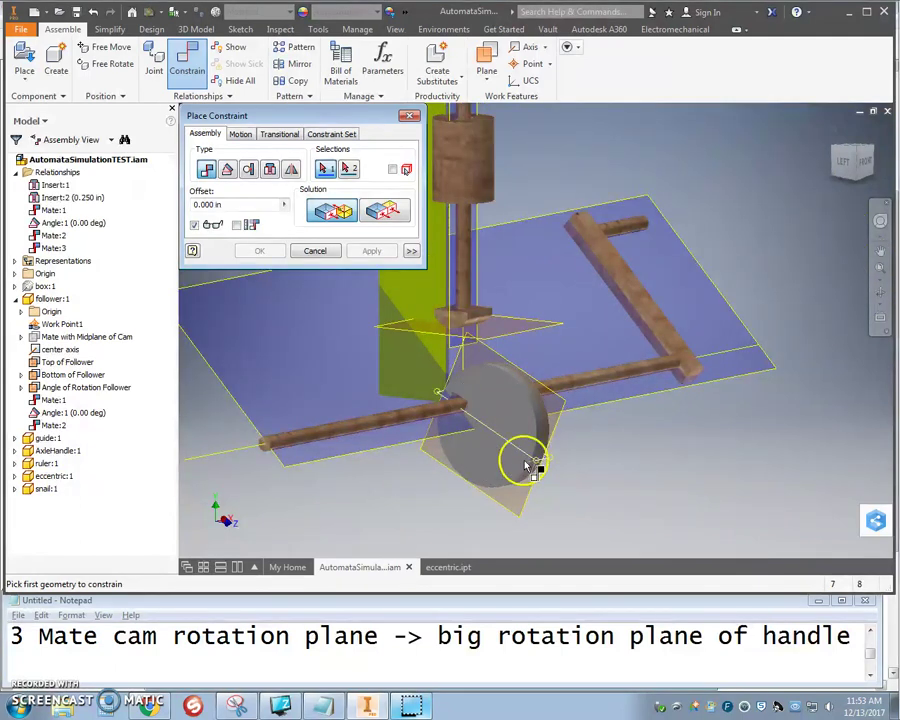
scroll(569, 482, down, 2)
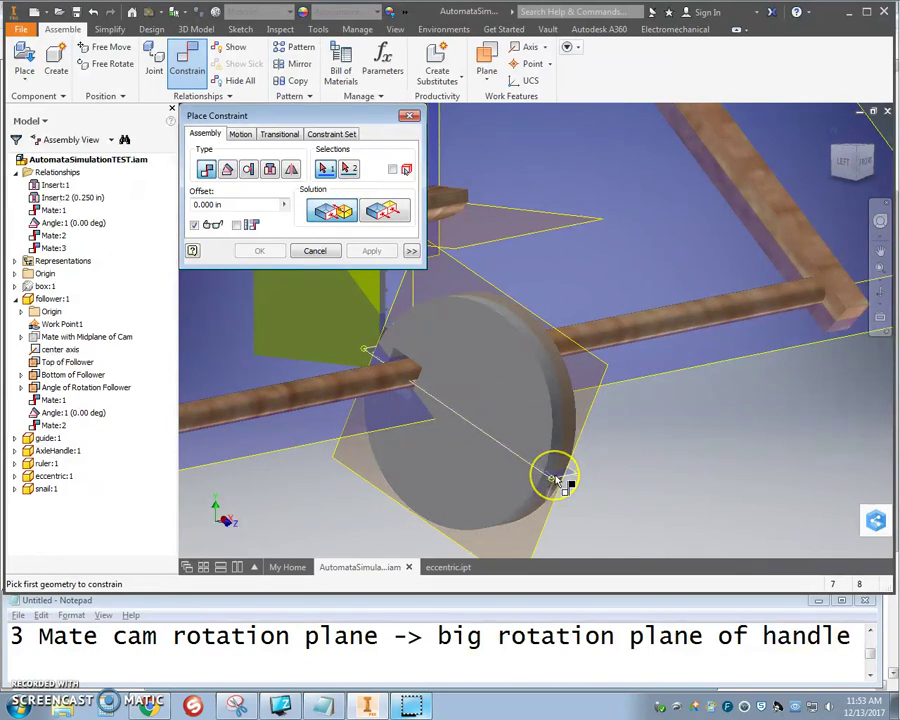
click(556, 479)
shift+middle_drag(683, 542, 710, 520)
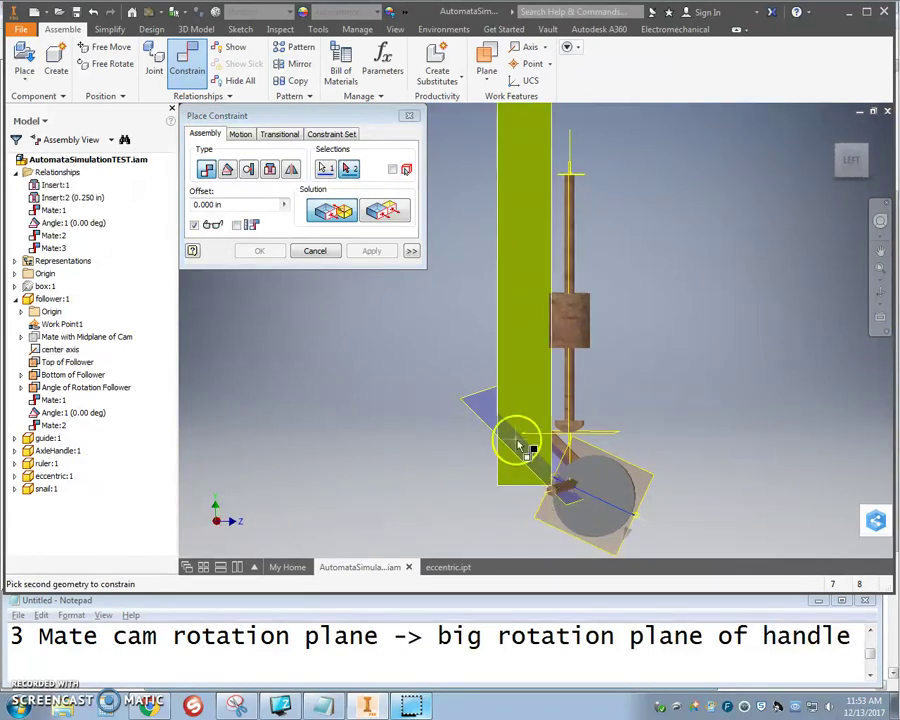
shift+middle_drag(563, 457, 516, 457)
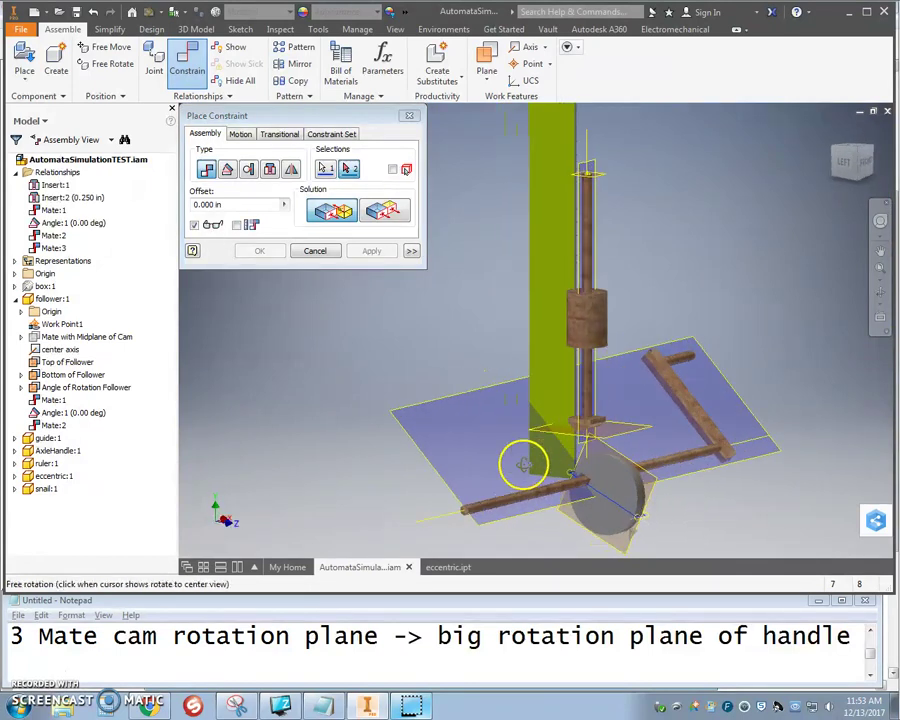
click(446, 402)
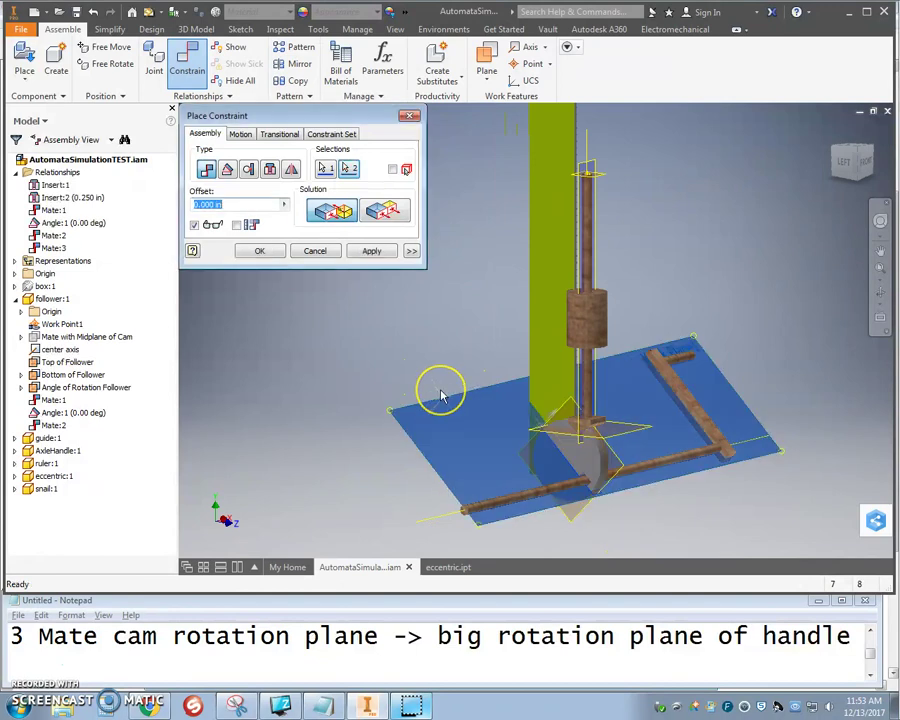
click(370, 251)
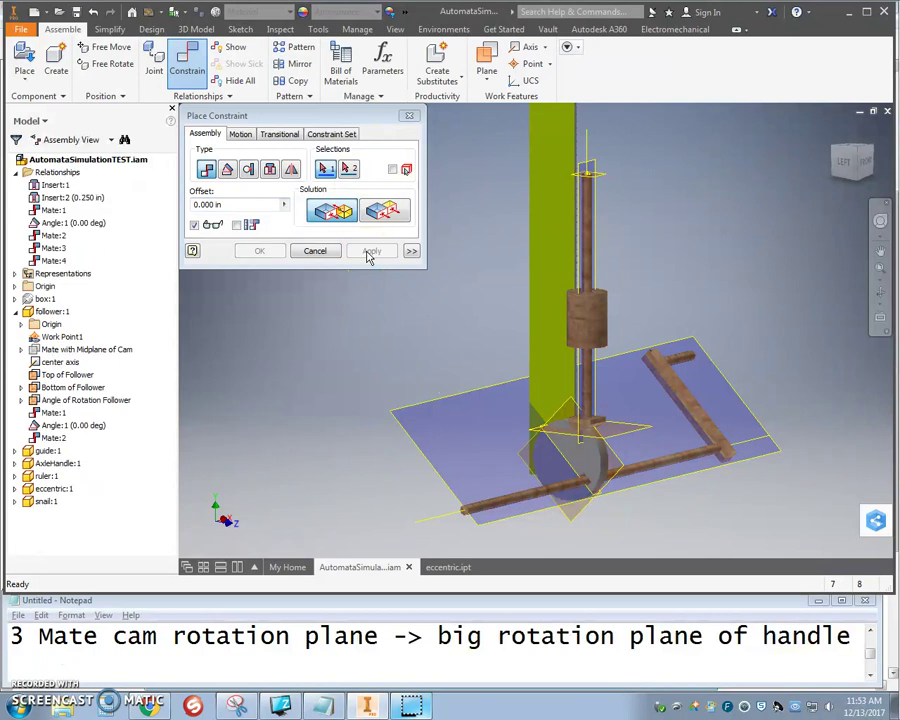
click(872, 677)
click(872, 677)
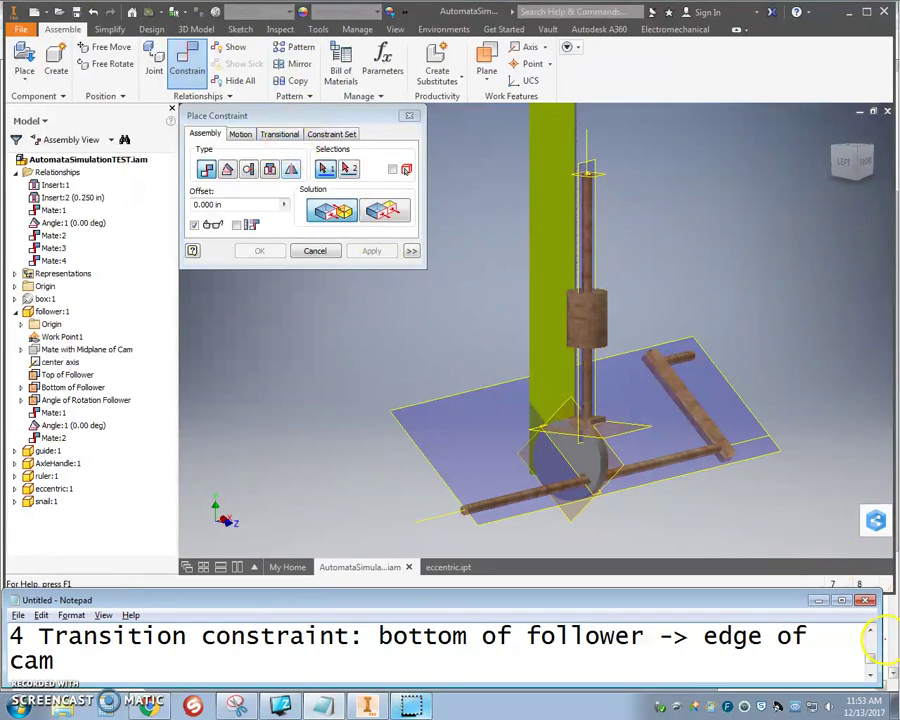
- Widen the notes window to fit step 4 and switch Place Constraint to Transitional
drag(882, 642, 894, 642)
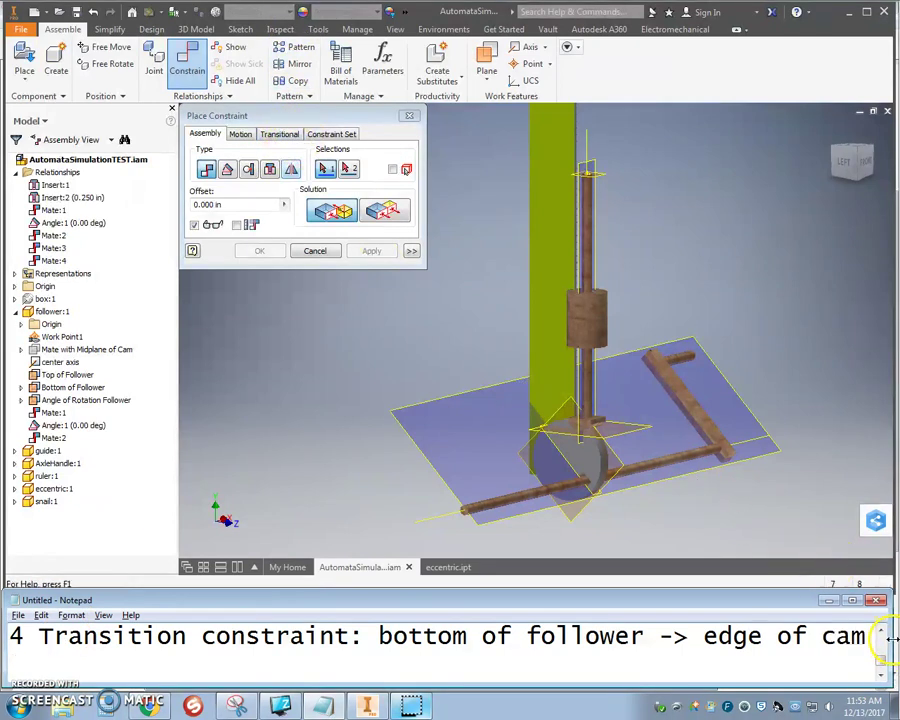
click(287, 138)
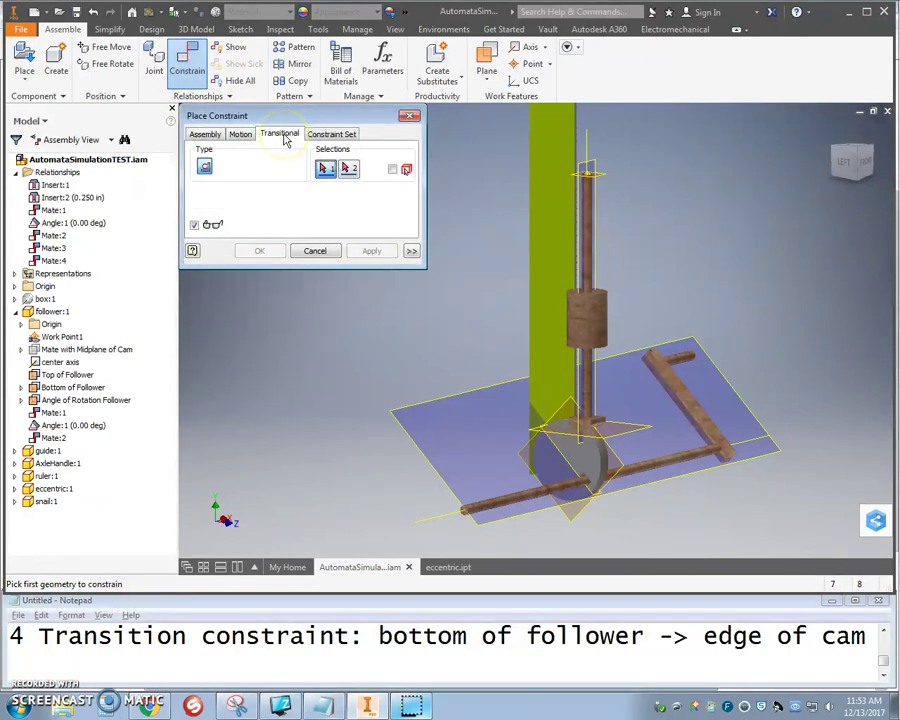
shift+middle_drag(603, 488, 603, 446)
scroll(600, 432, down, 3)
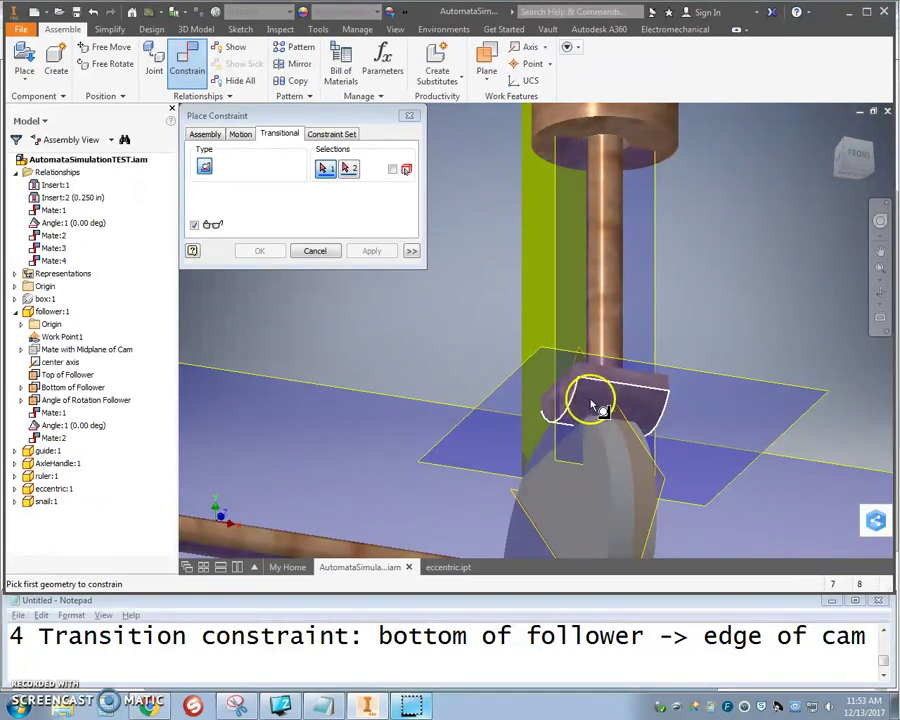
click(205, 135)
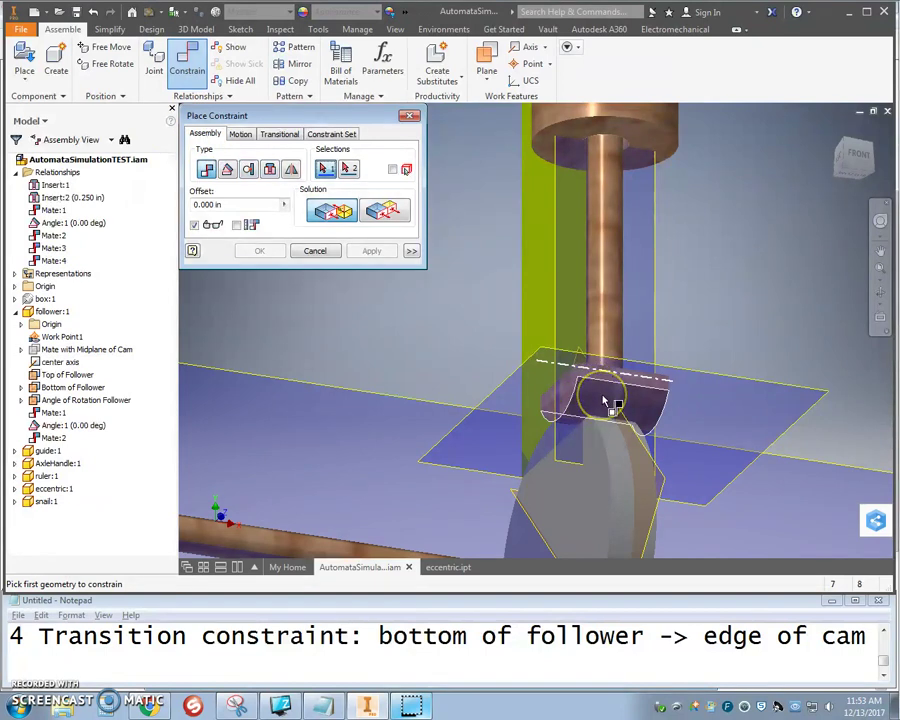
click(618, 410)
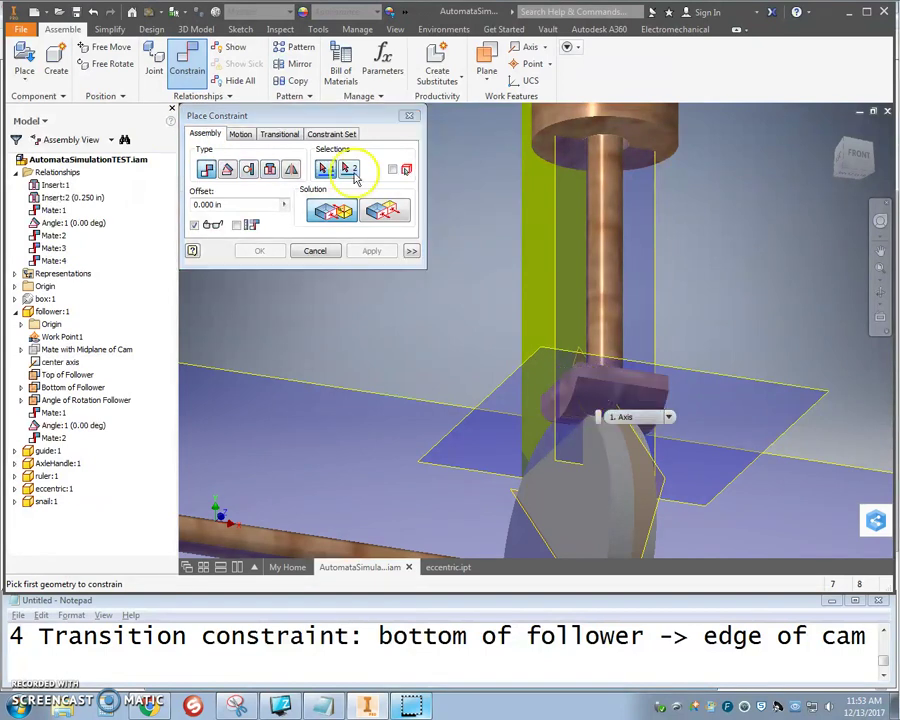
click(283, 137)
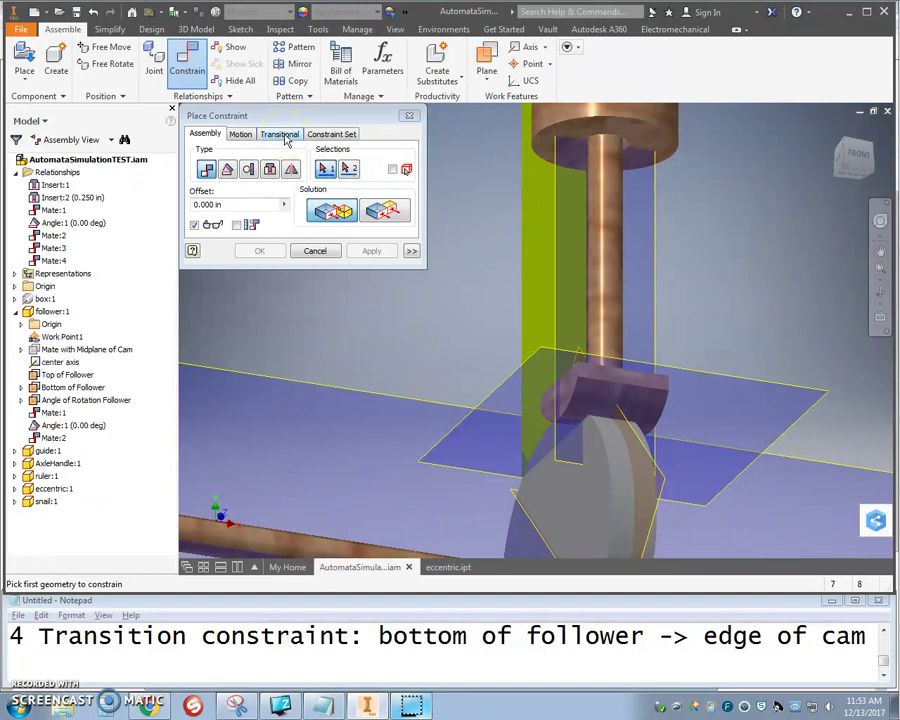
- Tie the follower's bottom face to the cam's outer edge as Transitional:1, then turn the cam to test it
click(596, 393)
shift+middle_drag(402, 430, 615, 438)
click(613, 437)
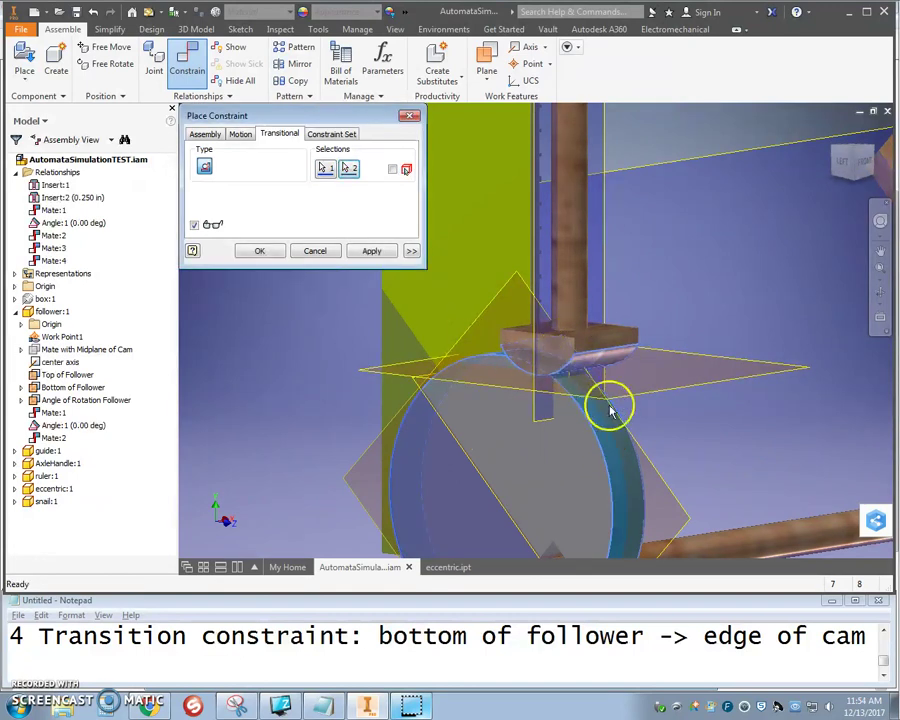
click(366, 253)
key(Escape)
drag(404, 386, 533, 462)
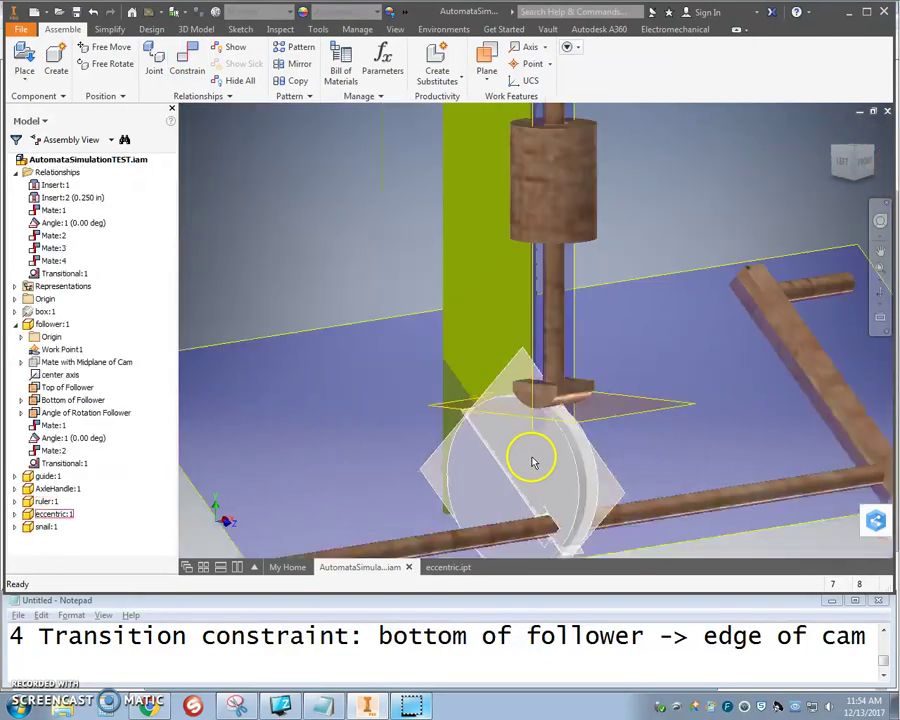
- Test the handle's motion, read step 5's rotation-plane wording, and spin the cam to a new angle
scroll(629, 388, down, 5)
drag(629, 388, 612, 478)
click(884, 678)
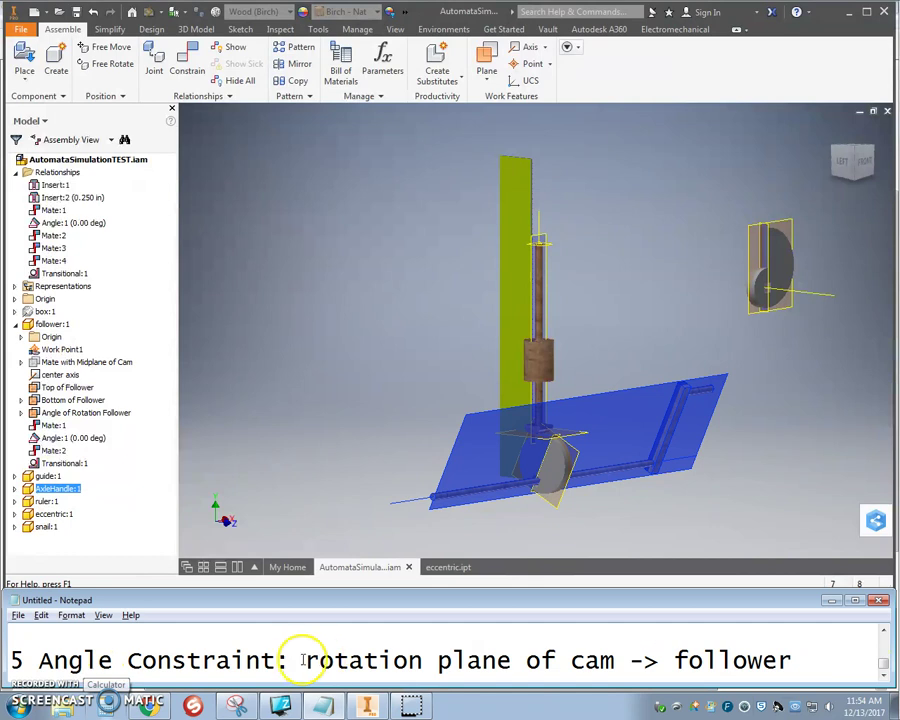
drag(300, 662, 612, 654)
click(540, 487)
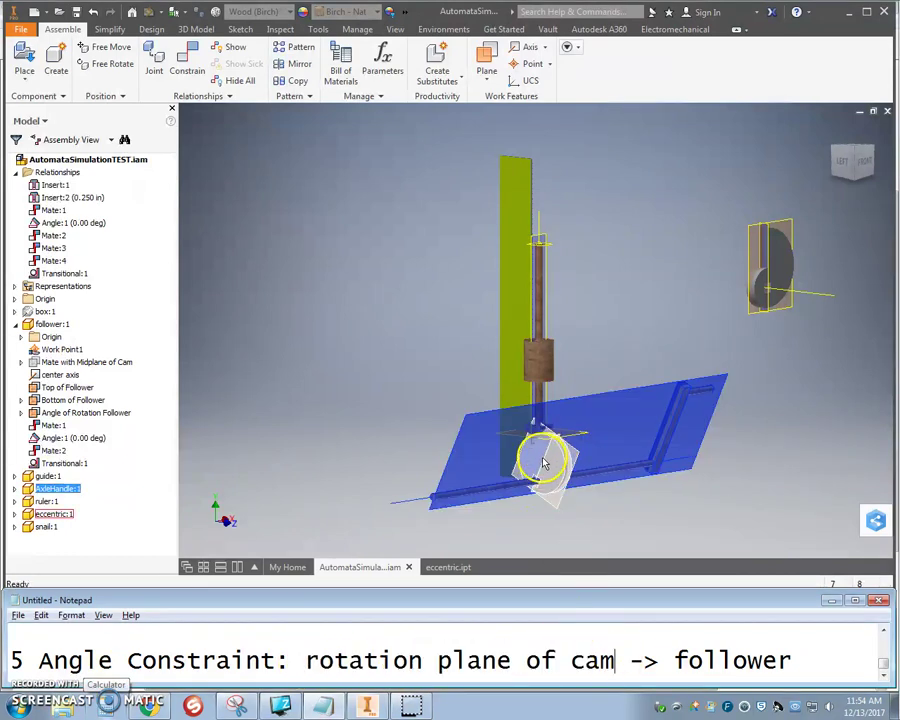
drag(536, 456, 733, 452)
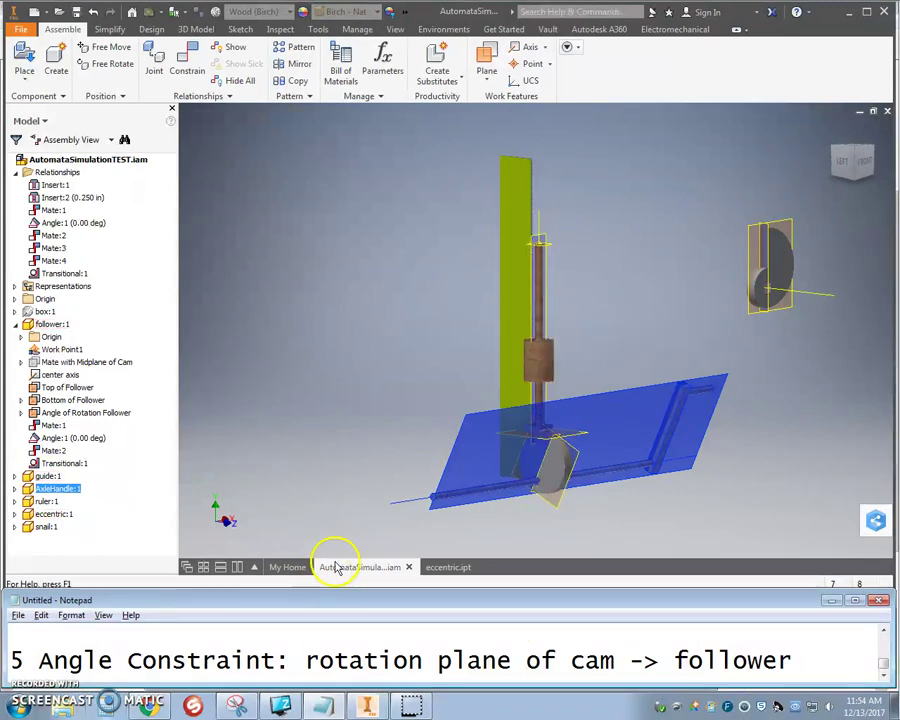
- Sketch red angle lines over the whiteboard's follower-and-cam drawing, then return to Inventor
key(alt+Tab)
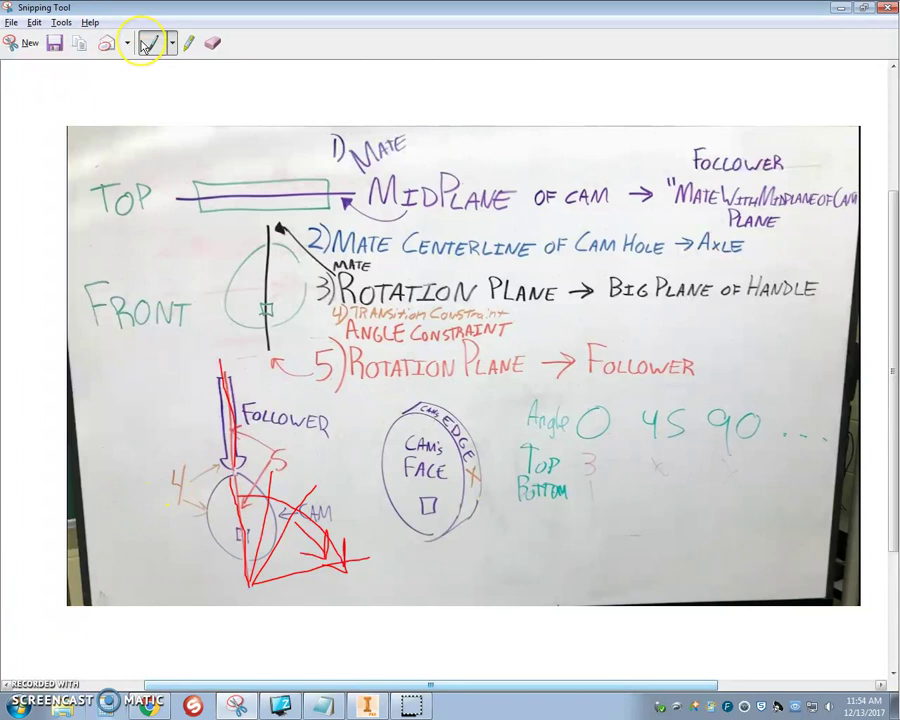
key(alt+Tab)
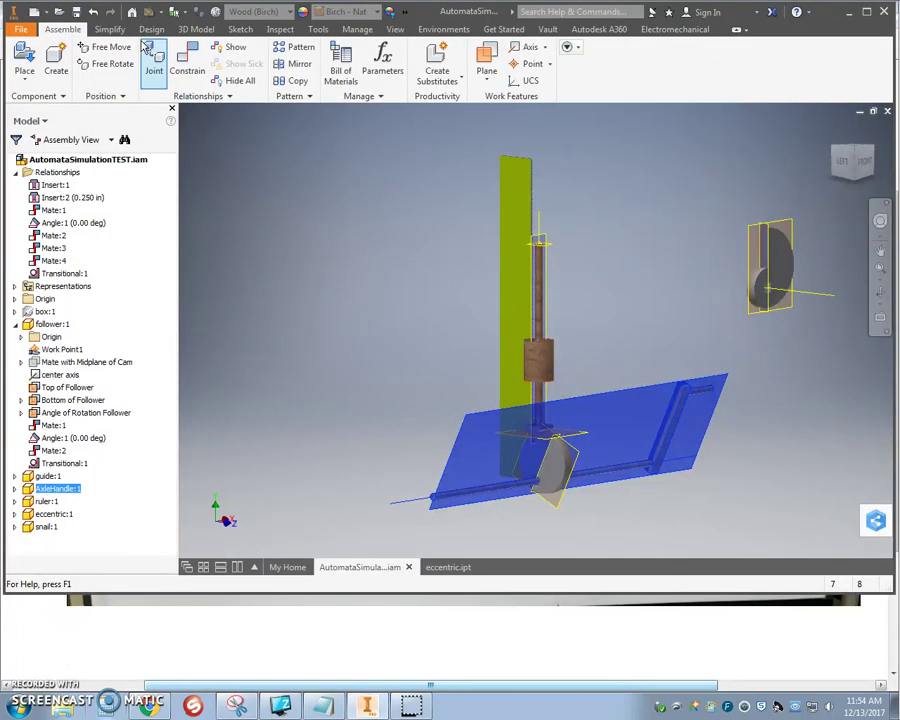
- Start an Angle constraint using the Directed Angle solution
click(186, 58)
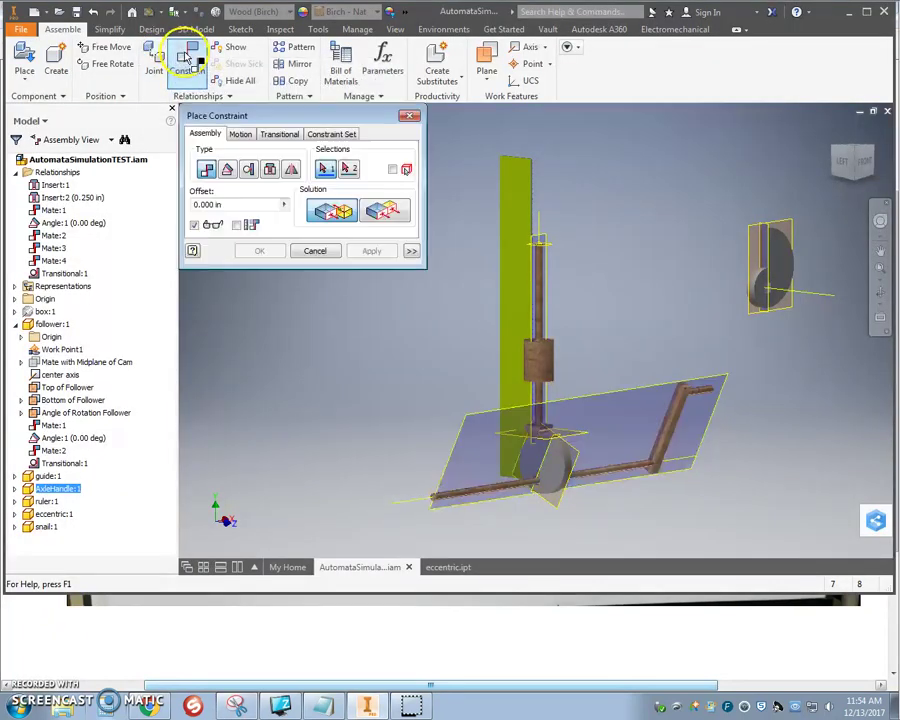
click(227, 170)
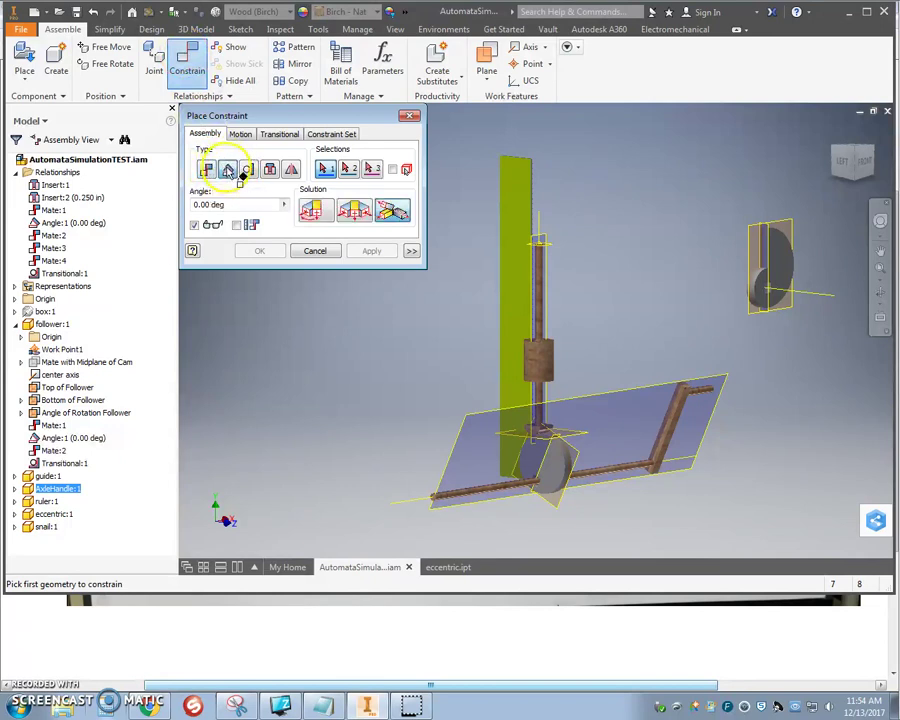
click(314, 216)
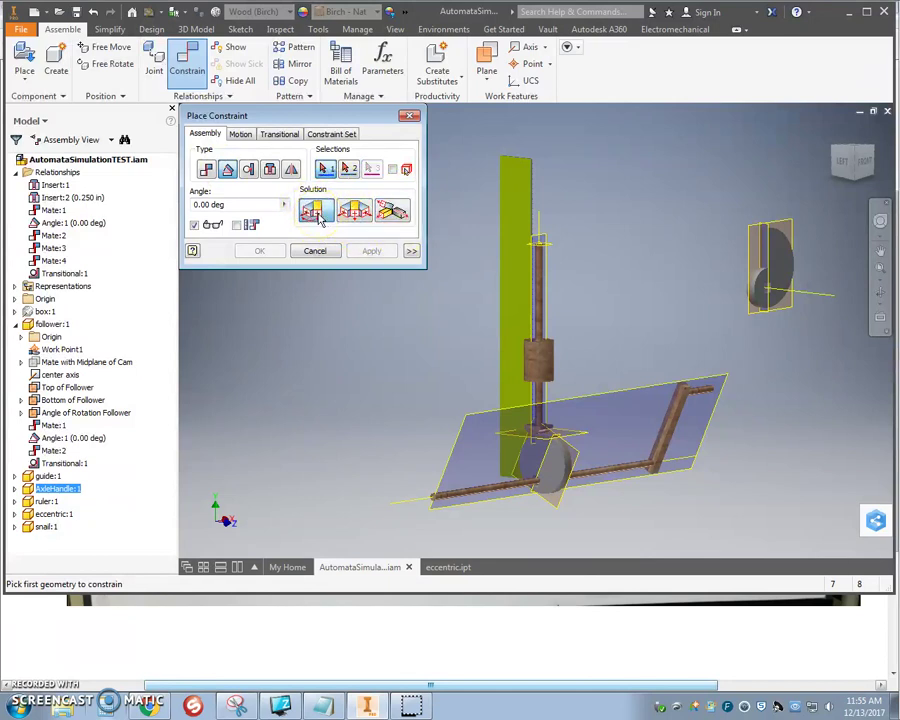
scroll(545, 460, down, 4)
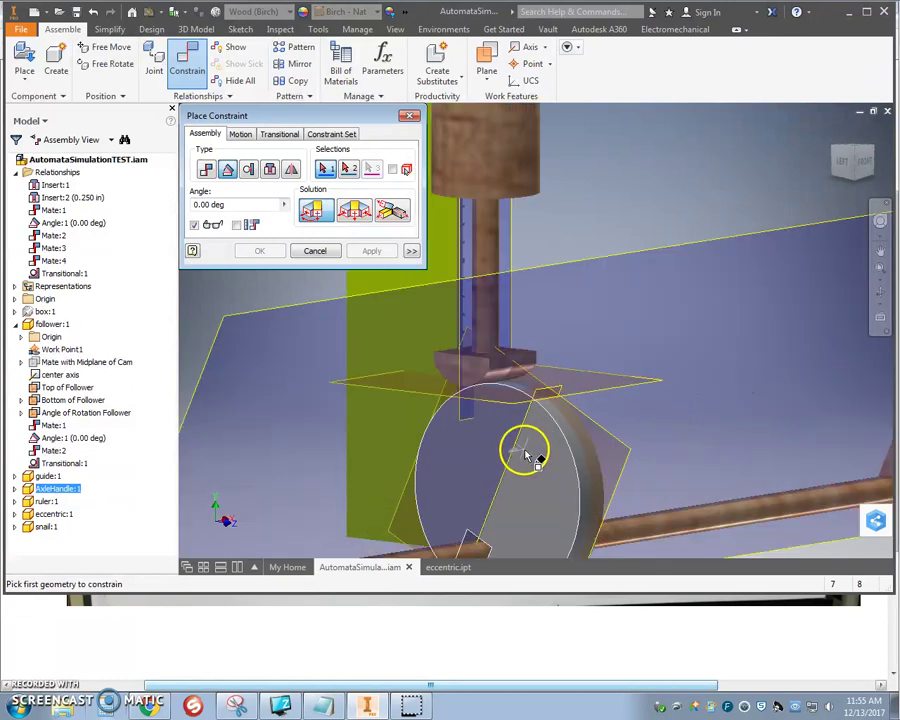
scroll(540, 430, up, 2)
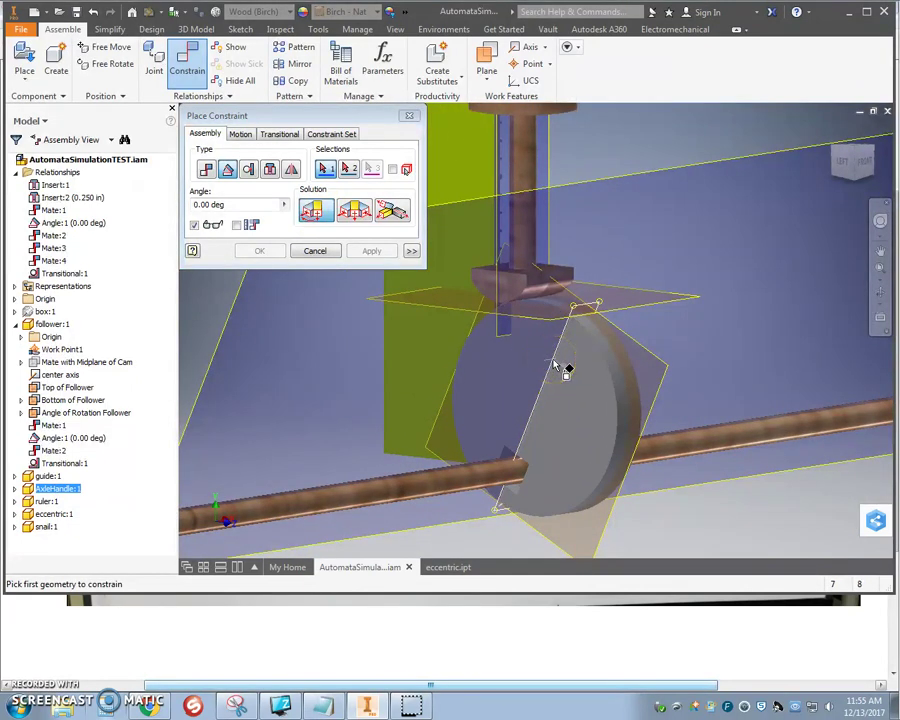
- Constrain the cam's YZ plane to the follower rod, creating Angle:2 at 0.00 deg
click(573, 378)
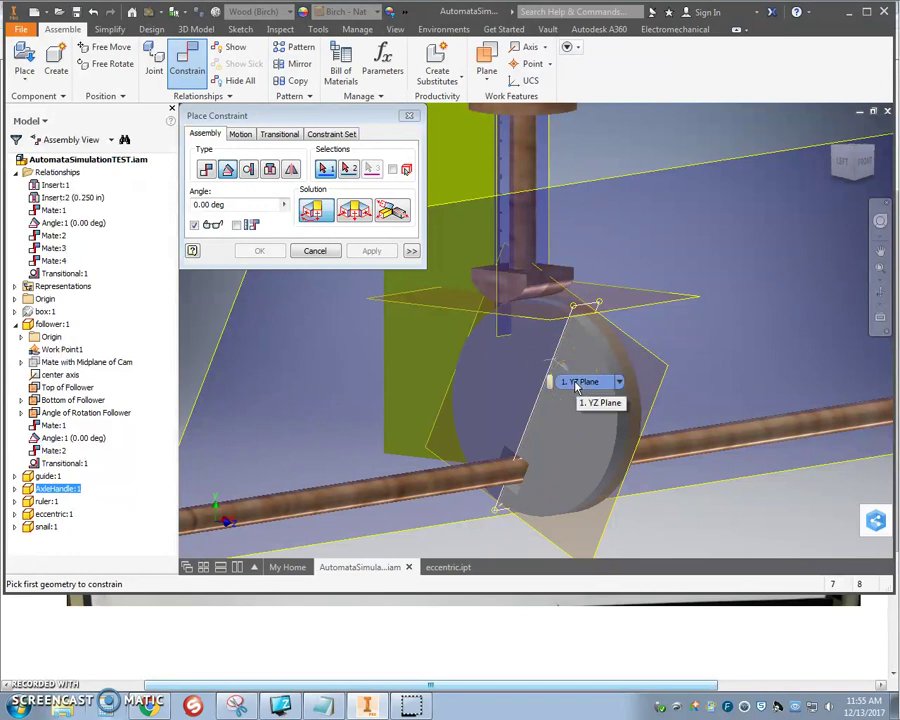
click(543, 400)
shift+middle_drag(543, 400, 466, 262)
scroll(560, 262, up, 5)
key(F5)
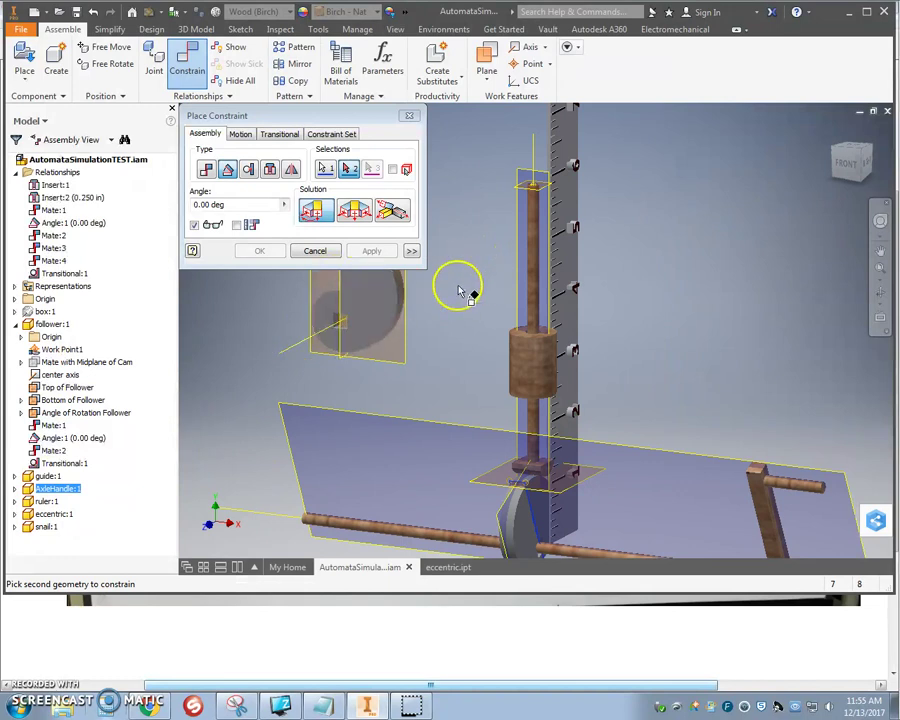
scroll(519, 257, up, 5)
scroll(505, 272, down, 4)
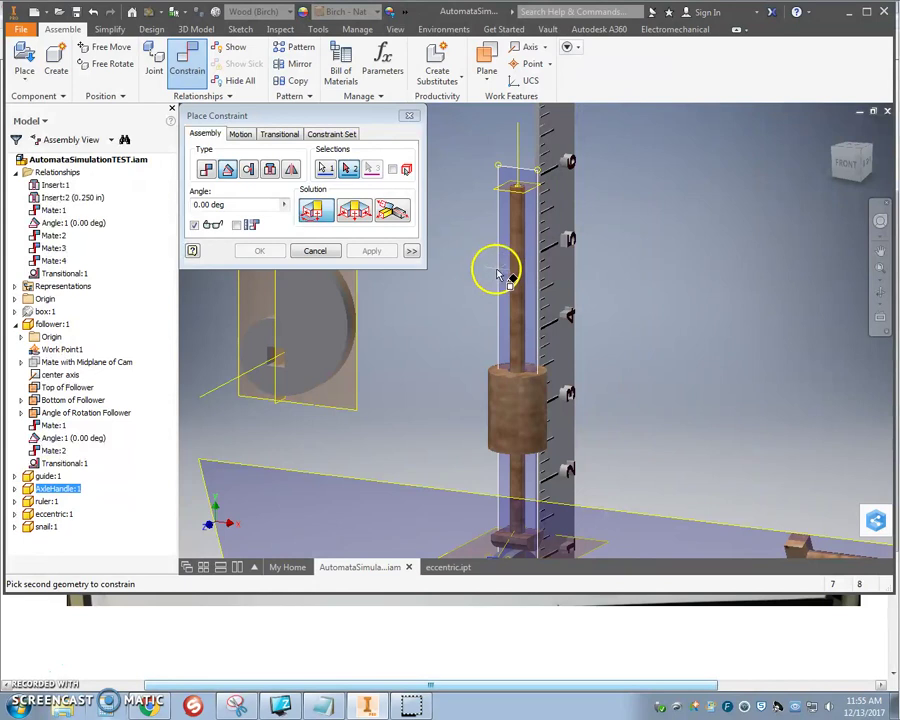
click(500, 268)
middle_drag(460, 402, 498, 234)
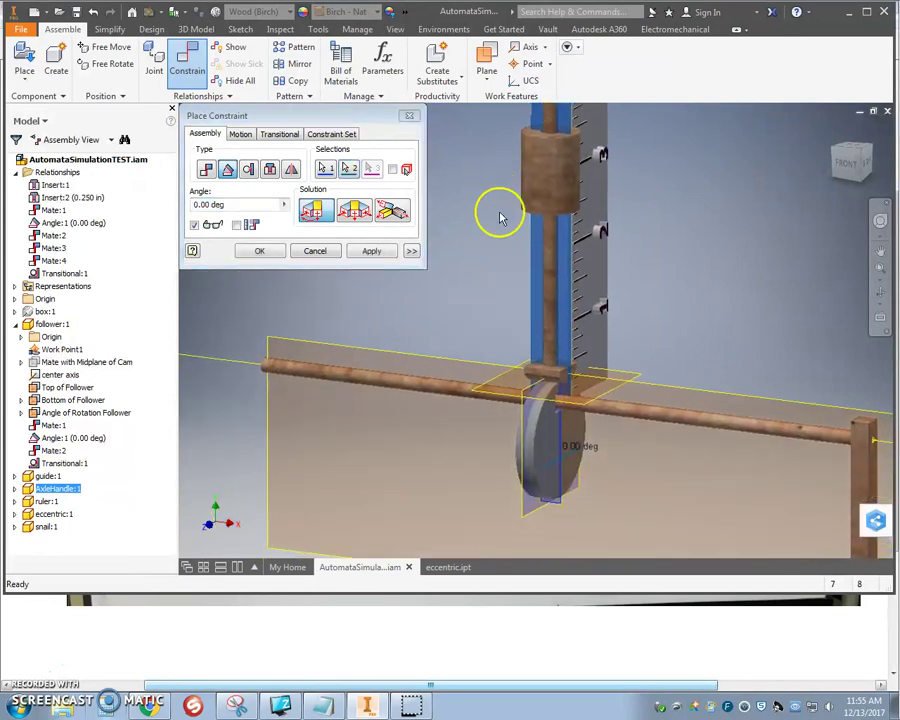
click(369, 252)
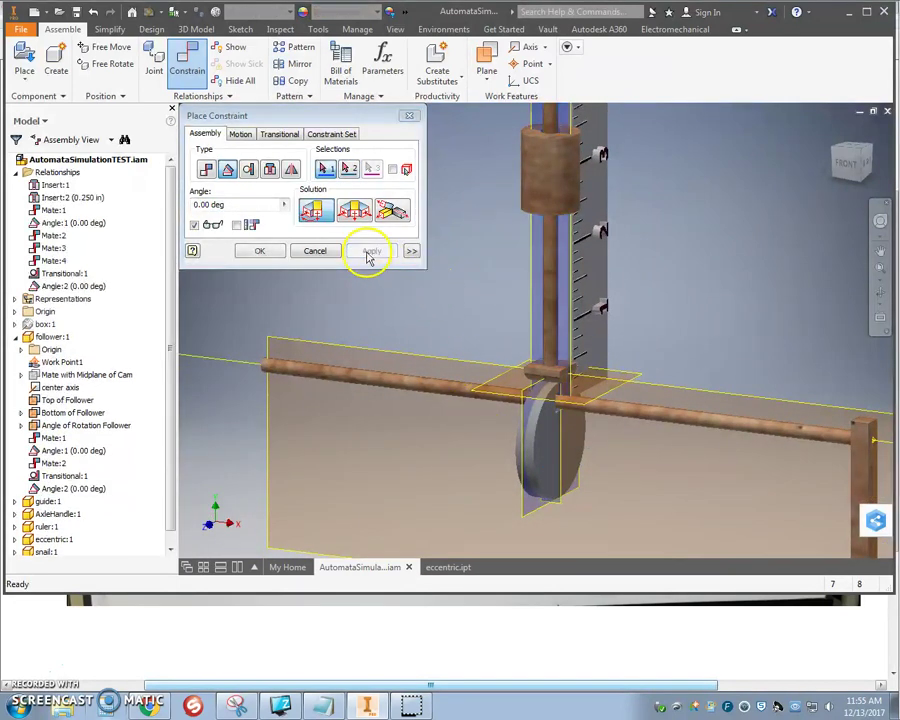
click(315, 251)
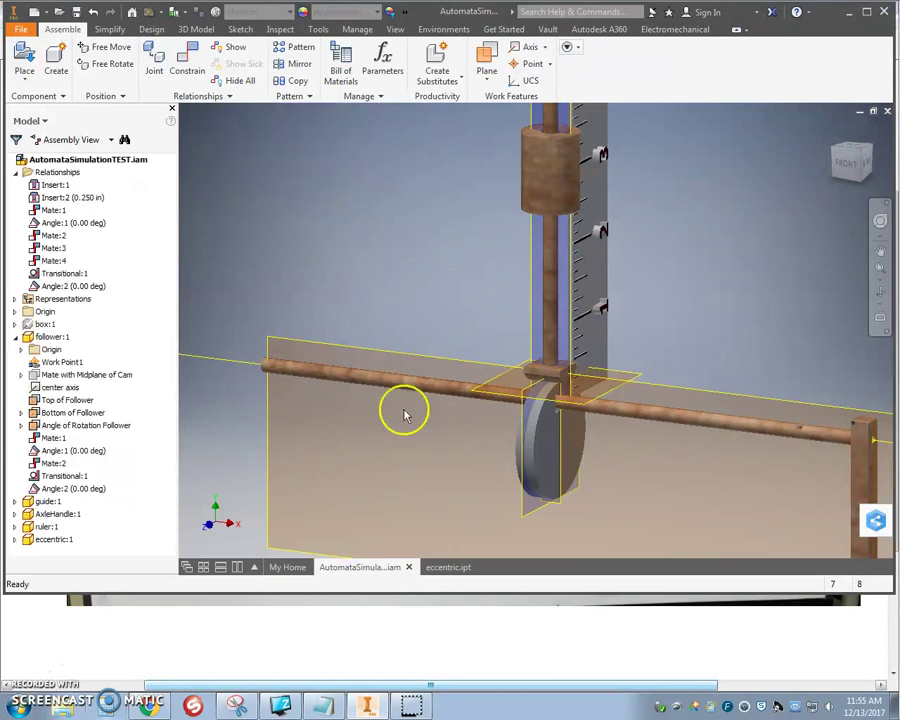
scroll(452, 465, down, 3)
- Inspect which parts Angle:2 and Angle:1 connect in the Relationships list
click(574, 490)
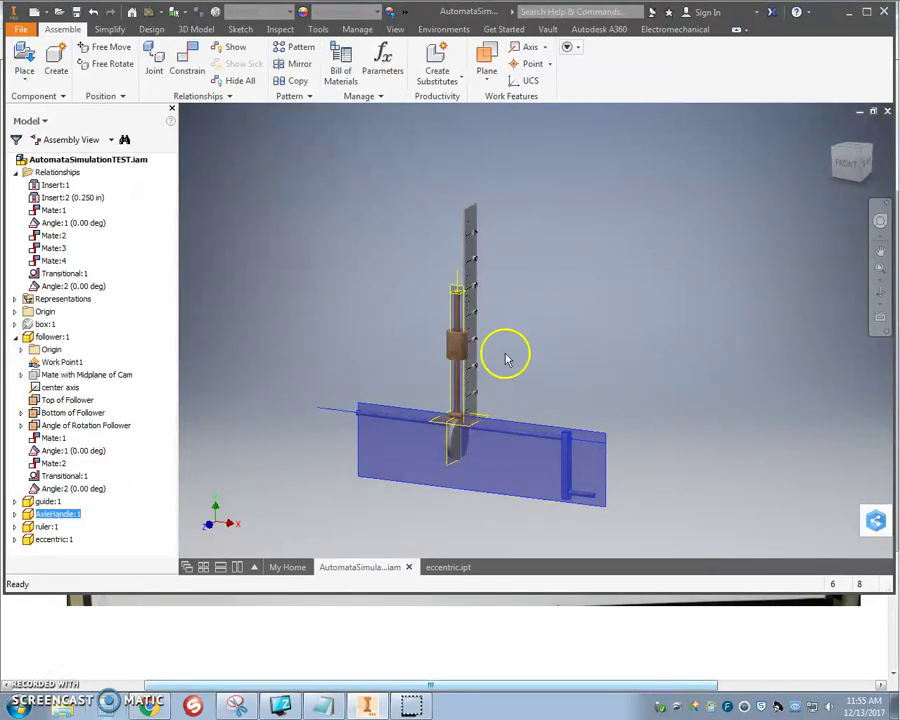
click(15, 173)
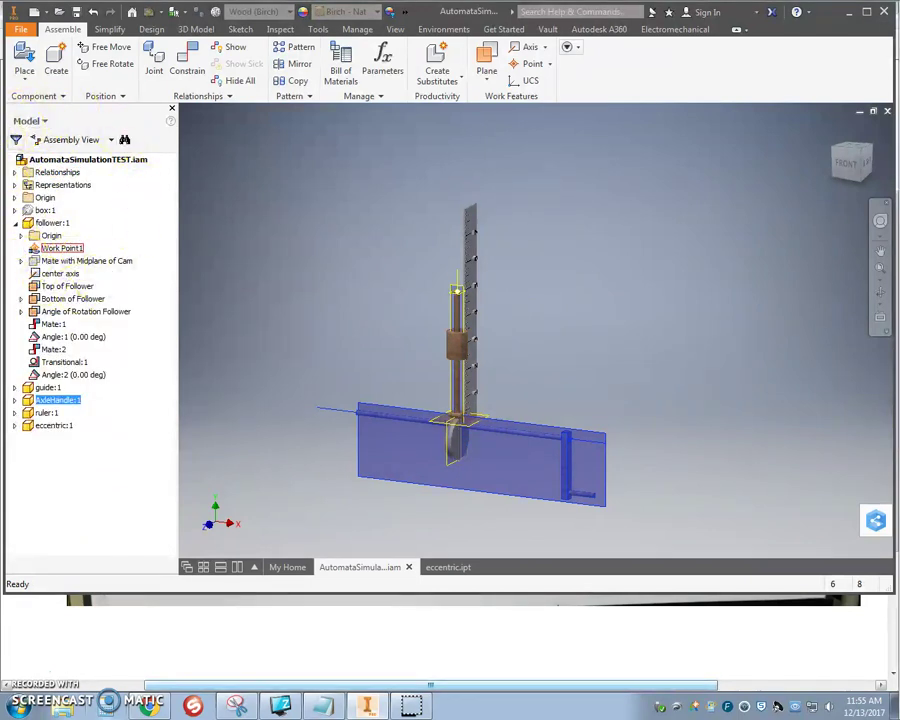
click(15, 173)
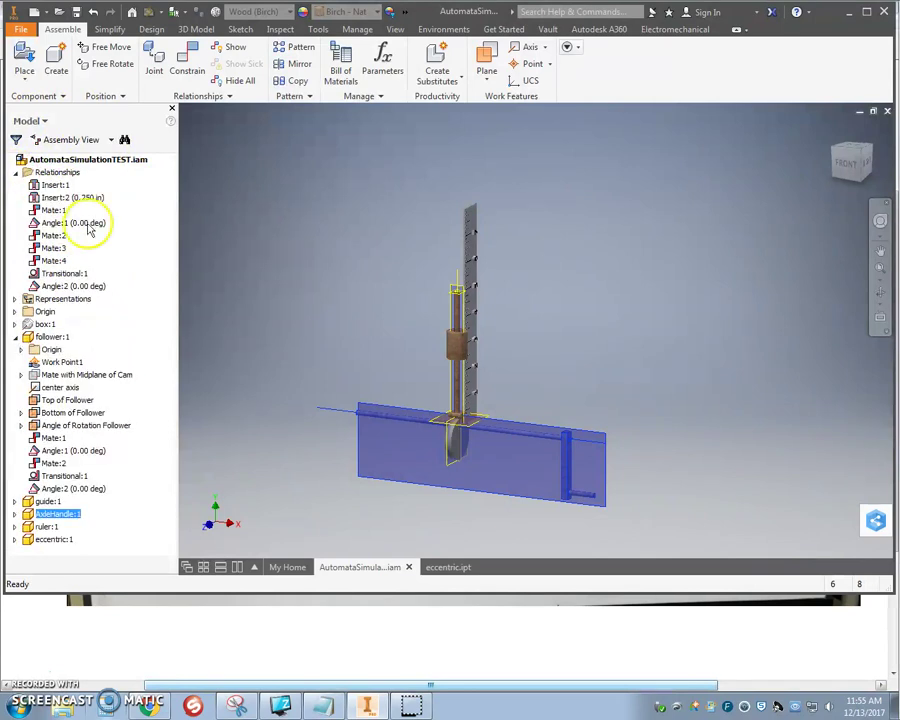
click(66, 286)
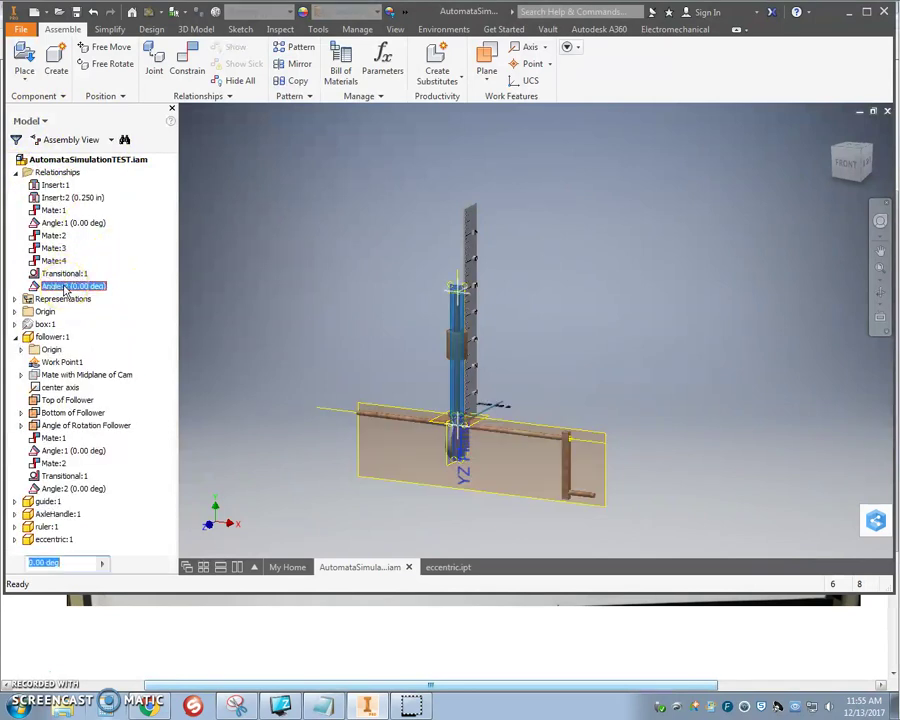
shift+middle_drag(546, 428, 336, 308)
click(66, 222)
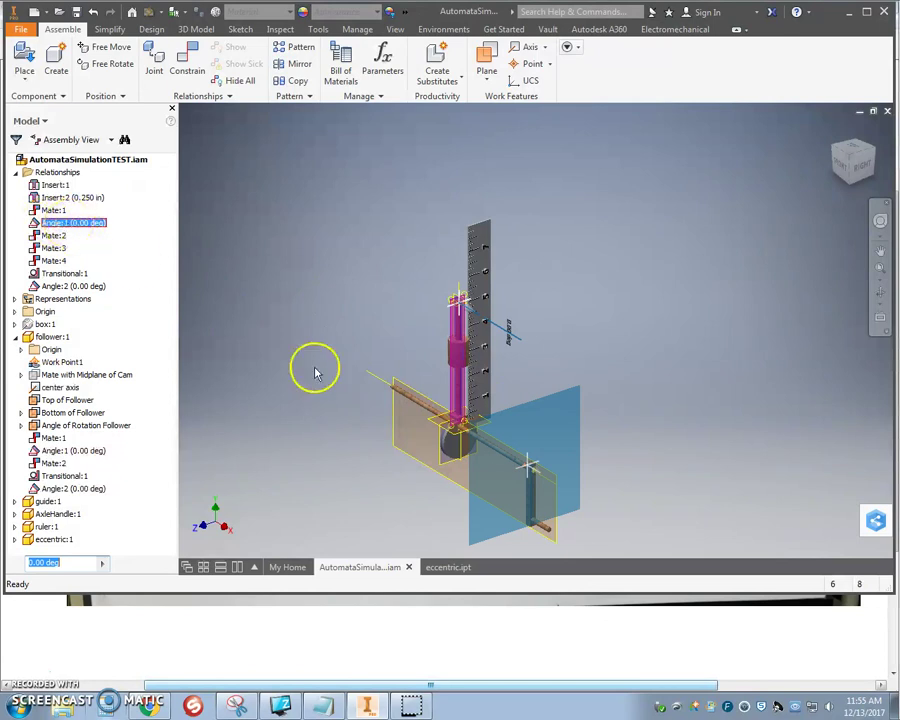
shift+middle_drag(332, 388, 382, 388)
- Drag the follower shaft to test its motion, then suppress Angle:1
scroll(506, 408, up, 5)
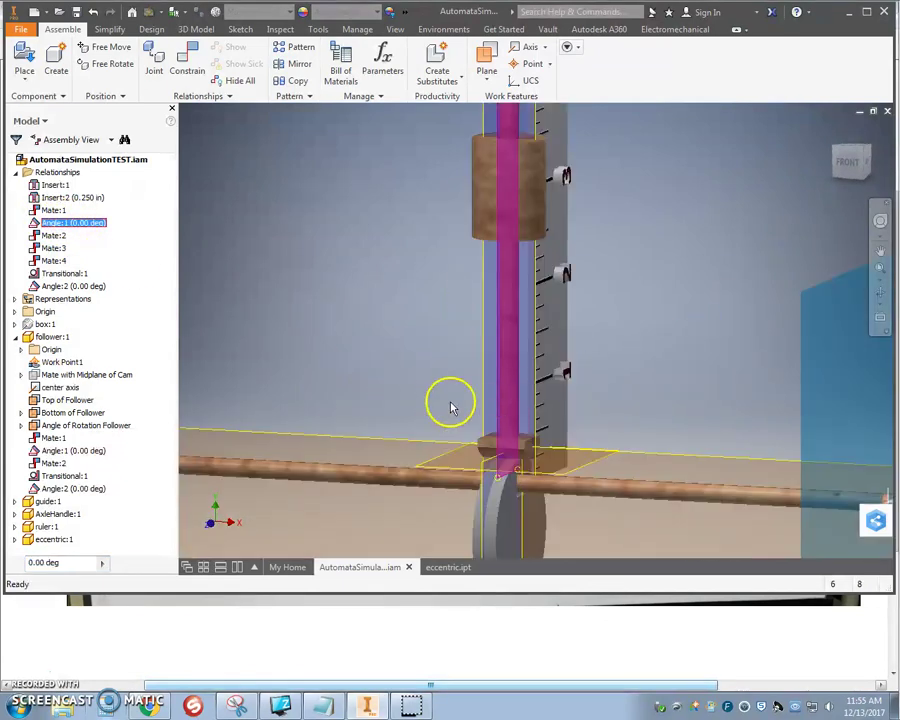
scroll(476, 408, down, 4)
drag(497, 388, 507, 413)
right_click(57, 228)
click(100, 356)
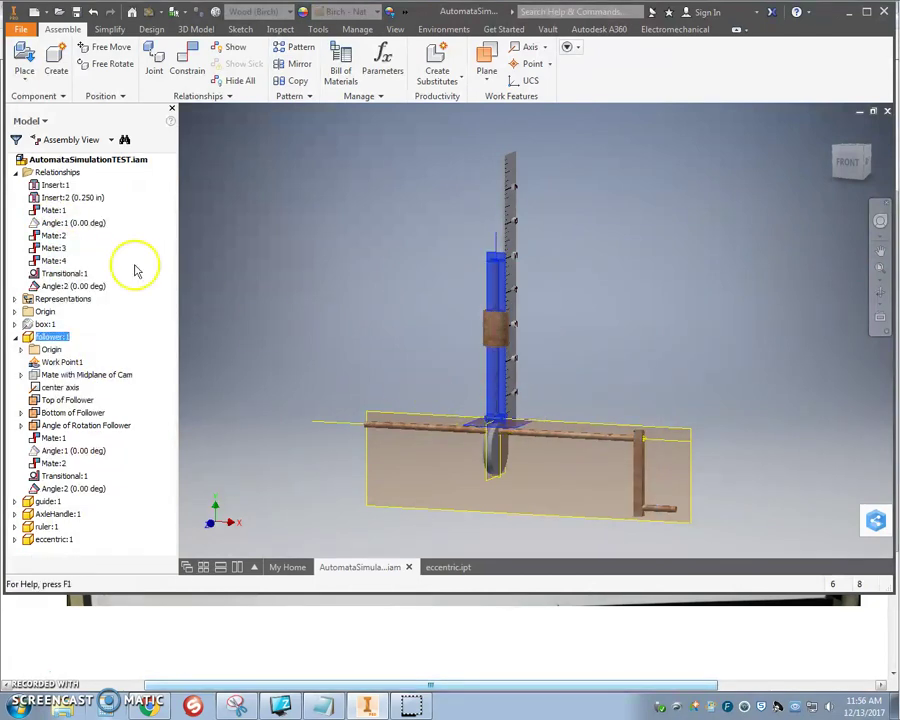
- Orbit to check the follower, then select Angle:2 and zoom in on the cam
right_click(66, 222)
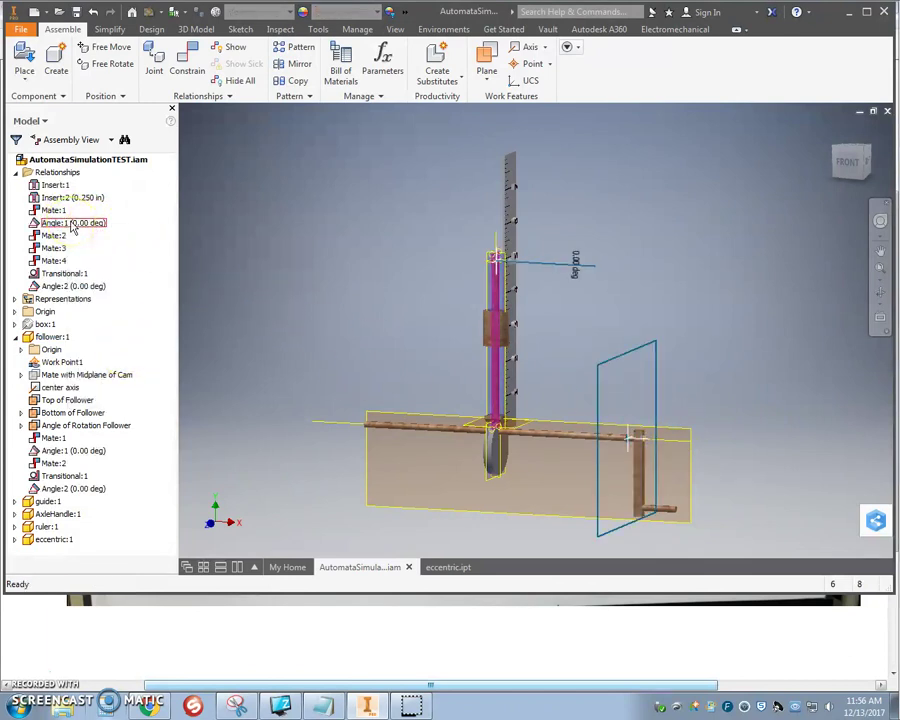
shift+middle_drag(428, 356, 395, 382)
shift+middle_drag(536, 538, 116, 263)
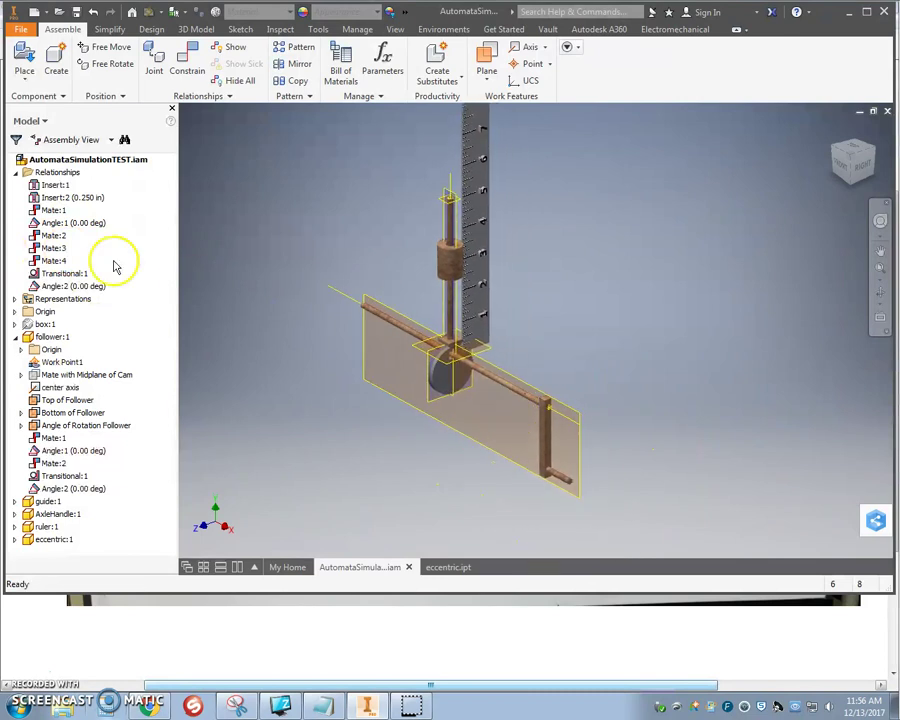
click(65, 287)
shift+middle_drag(430, 400, 385, 216)
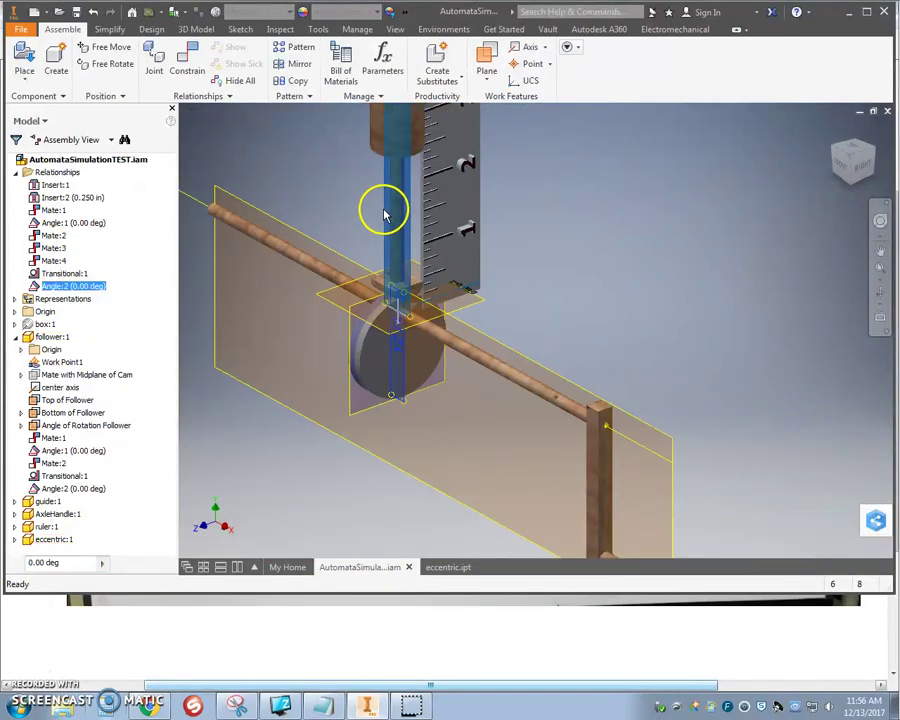
scroll(388, 244, down, 3)
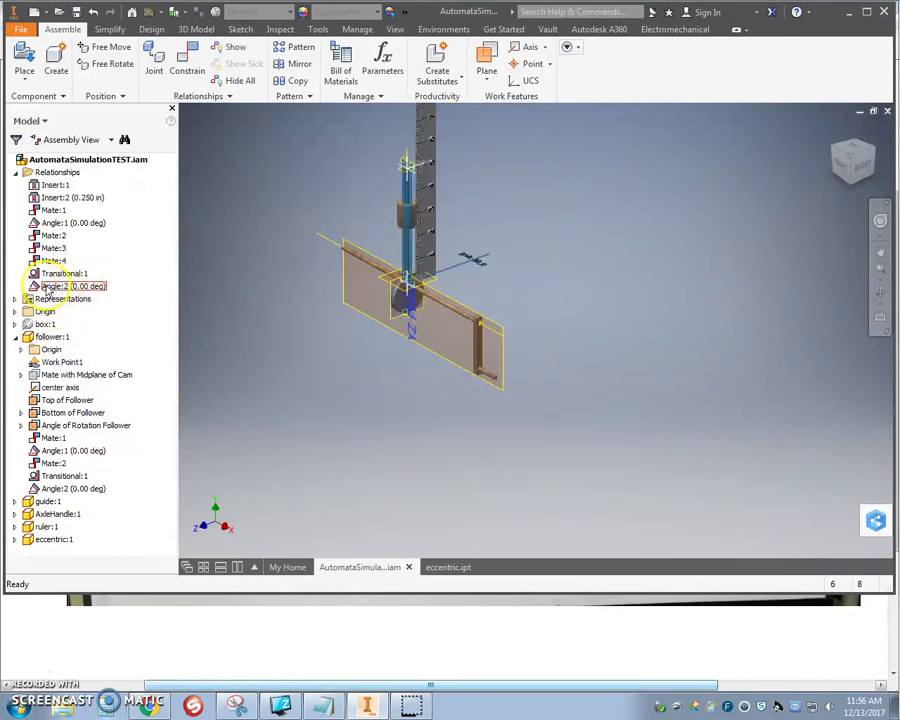
- Step Angle:2 through 45, 90, 135 and 180 degrees
click(52, 287)
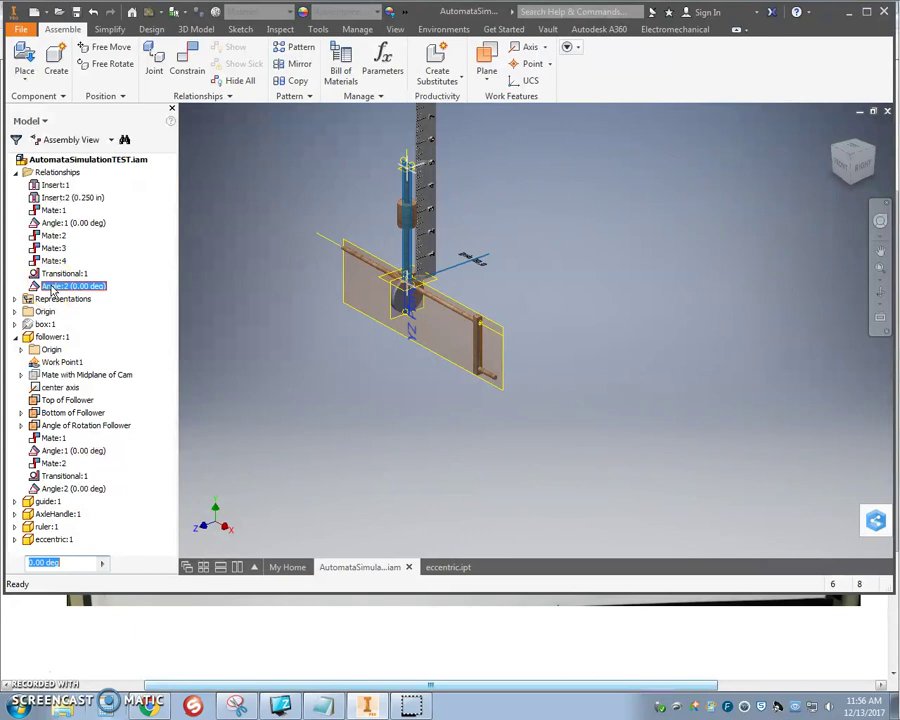
key(Return)
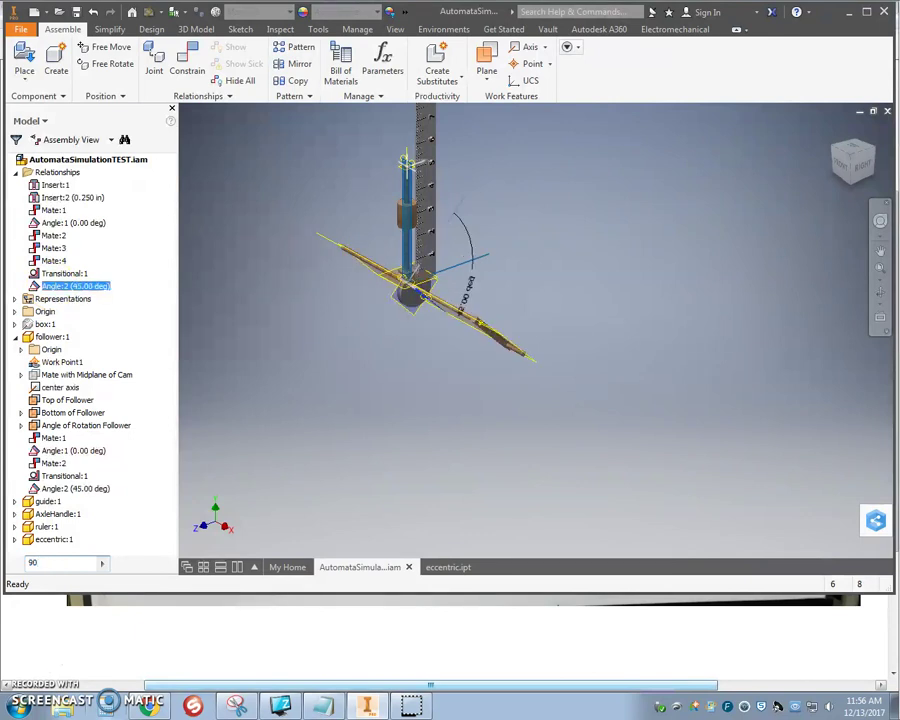
key(Return)
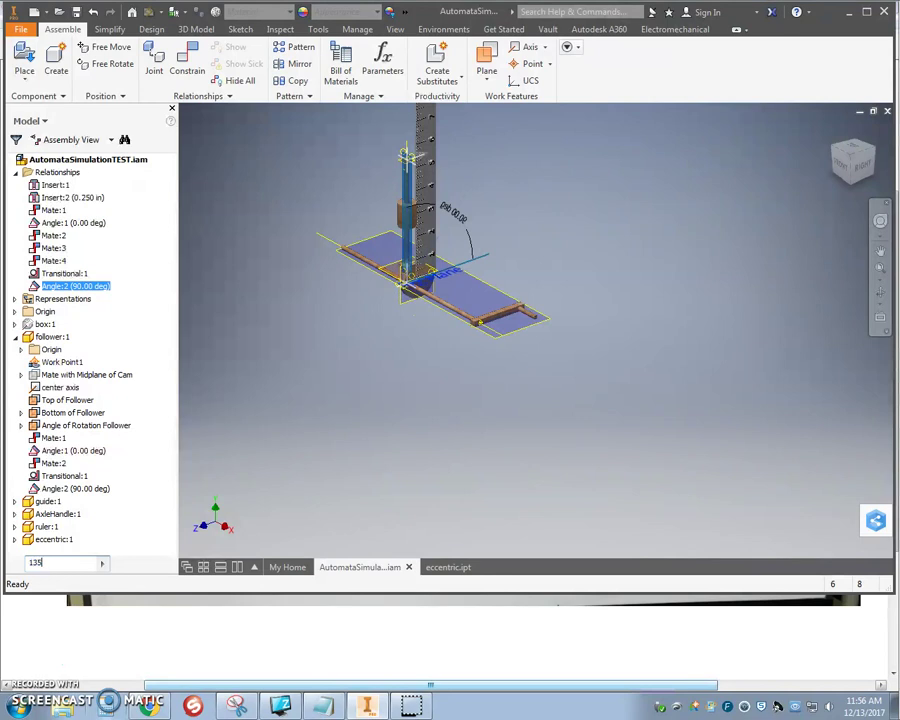
key(Return)
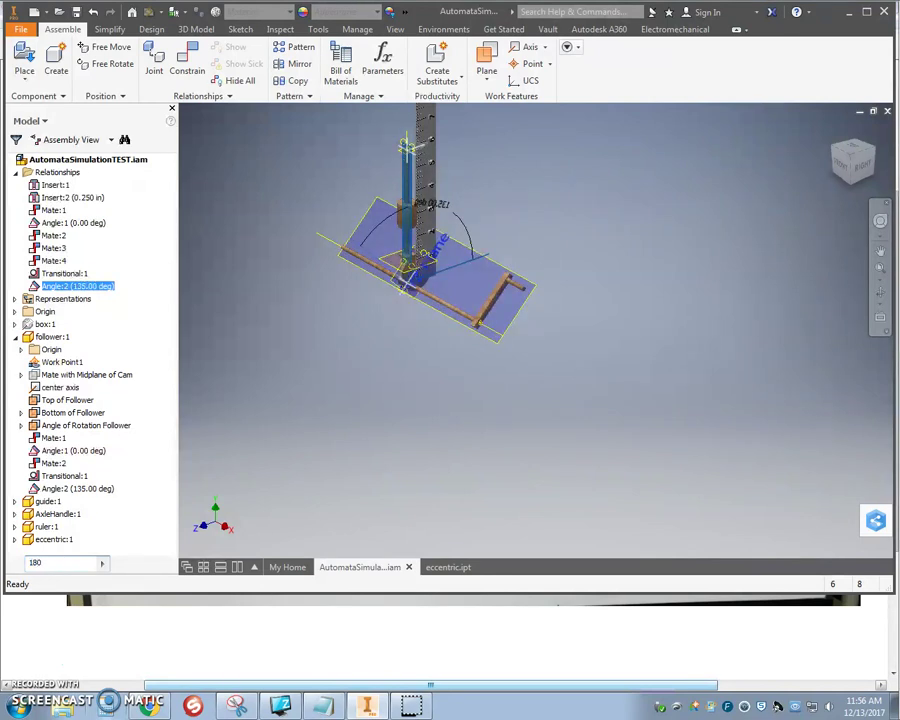
key(Return)
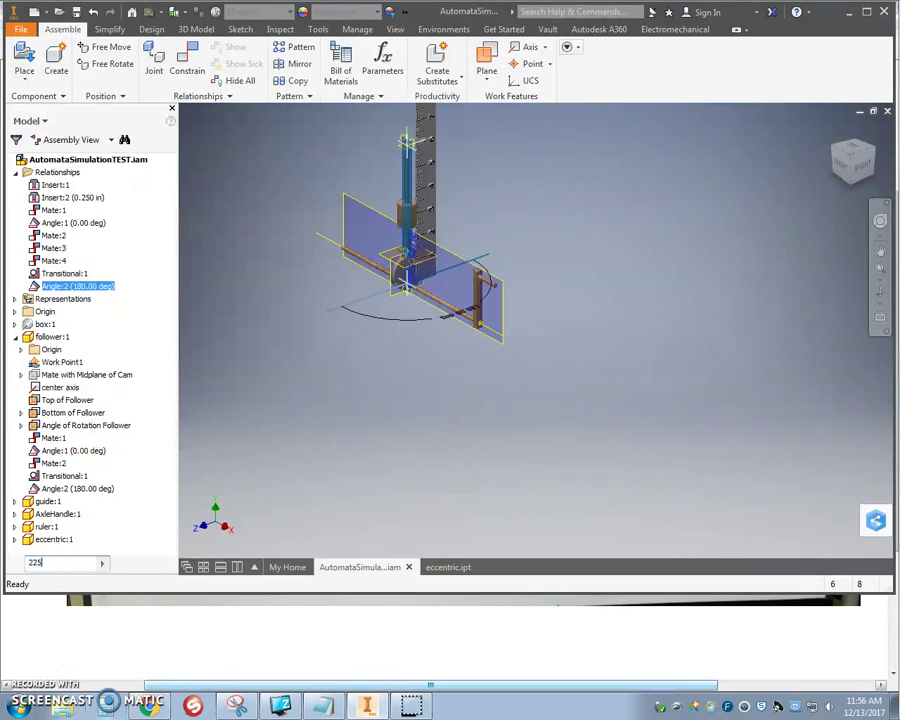
- Continue Angle:2 through 225, 270, 315 and 360 degrees, then reset it to 0
text(225)
key(Return)
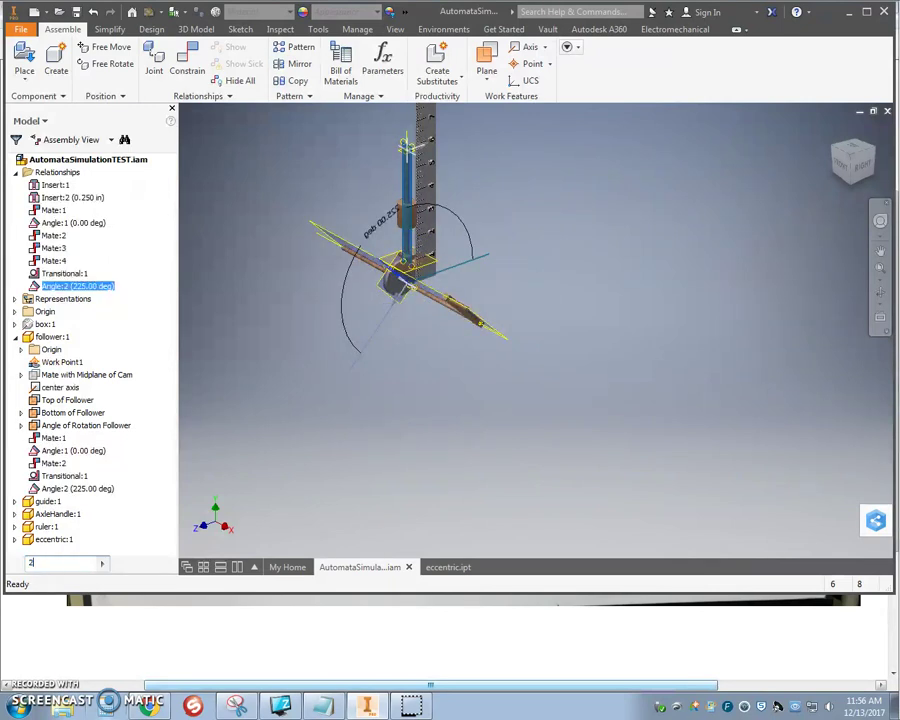
key(Return)
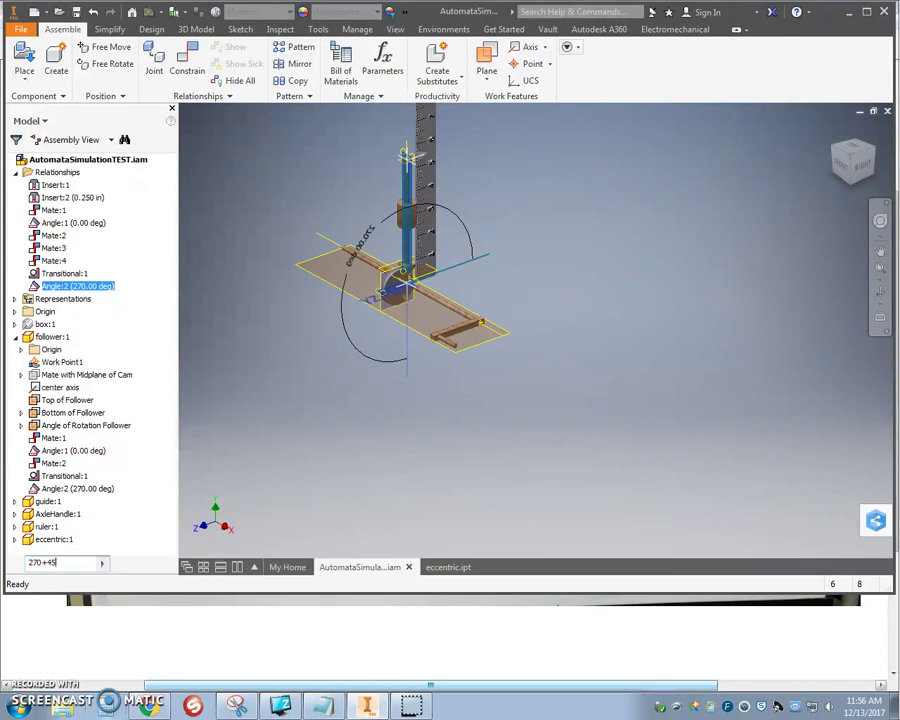
key(Return)
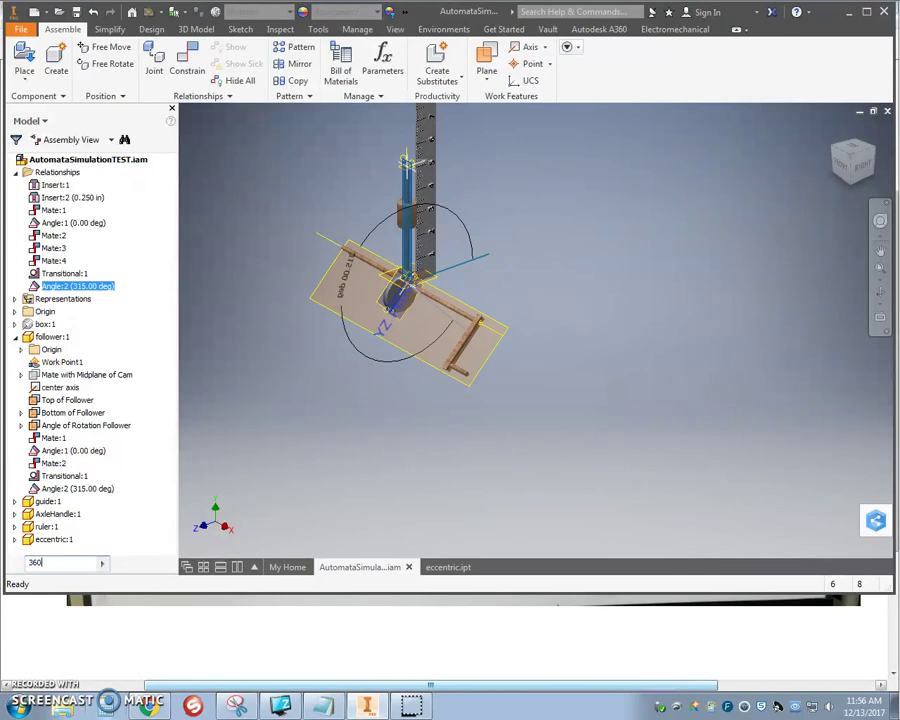
text(360)
key(Return)
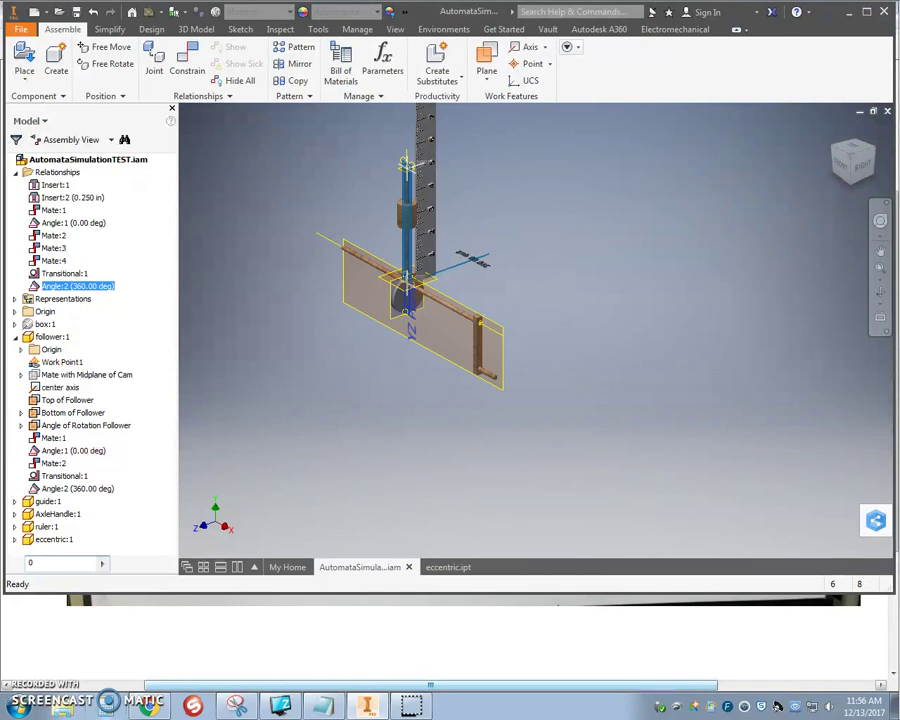
key(Return)
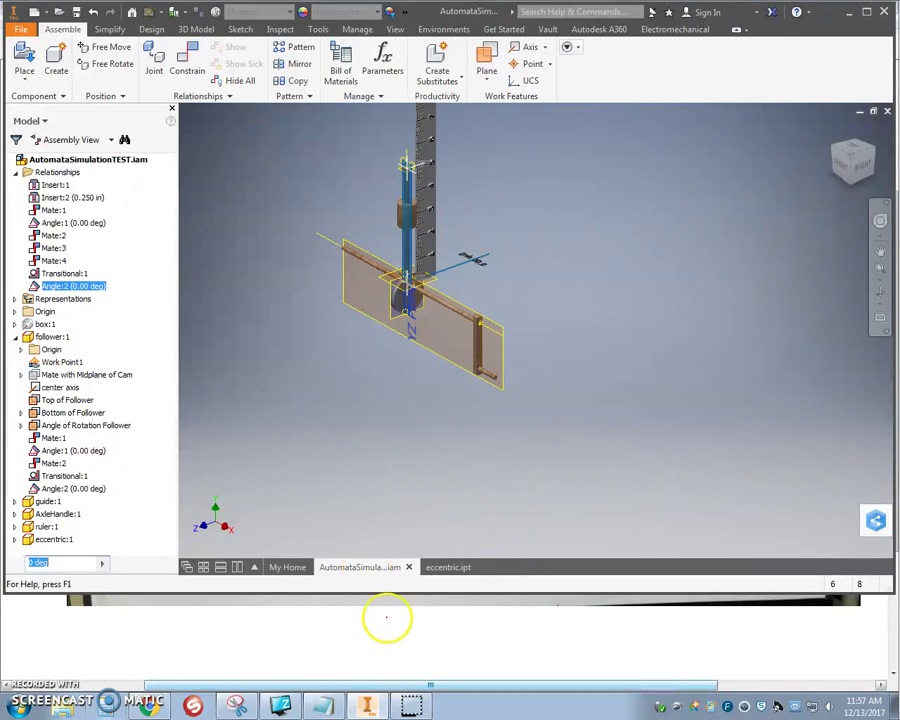
- Bring up Notepad and select, then deselect, the angle constraint note
click(324, 706)
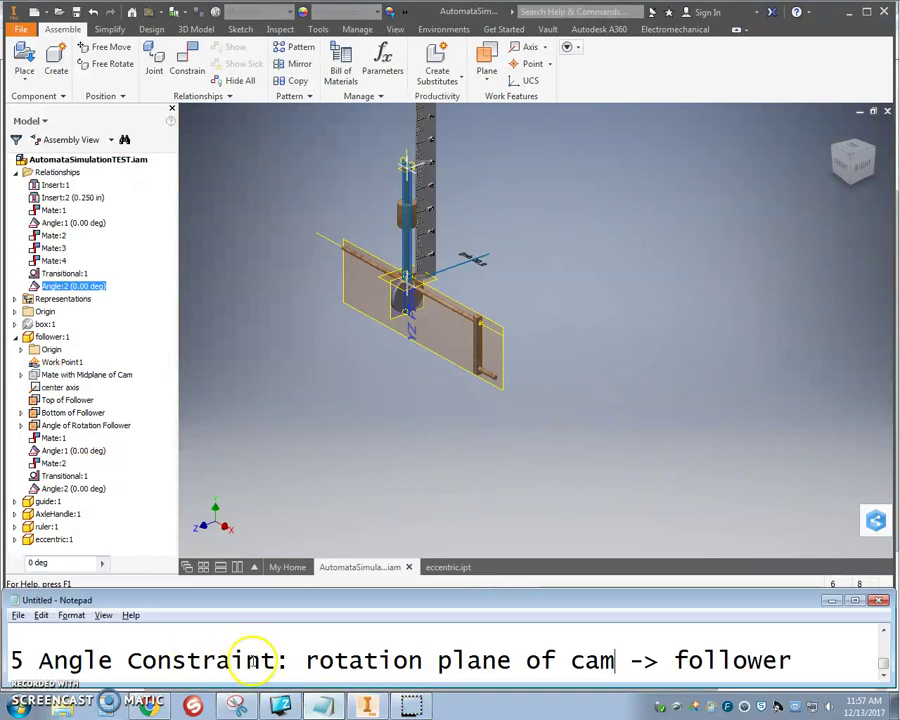
key(ctrl+a)
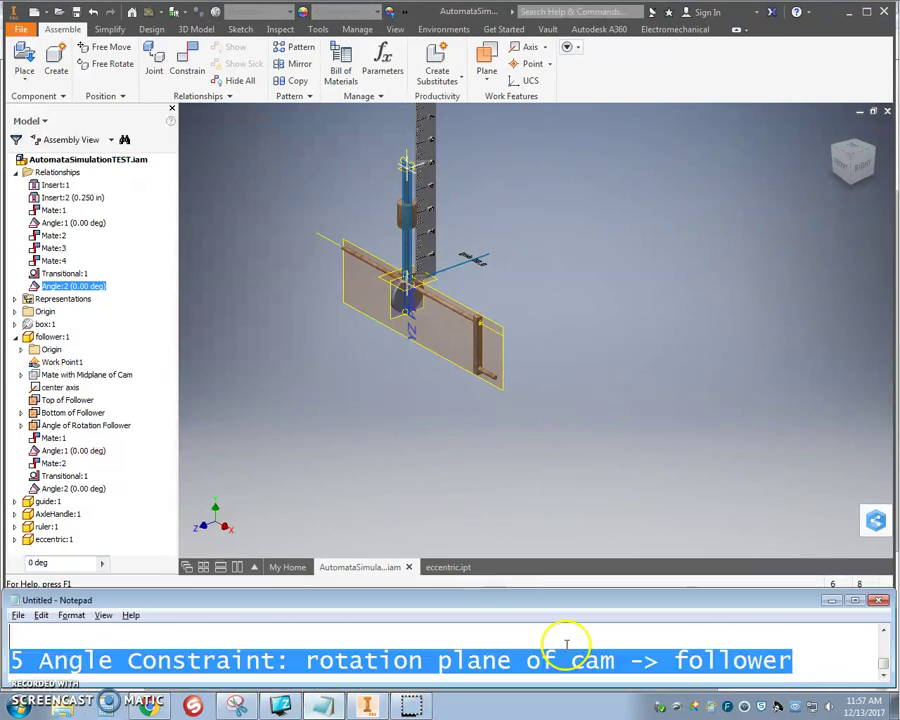
click(212, 652)
- Show the Activity 4.5: Cams in Motion page in Chrome, scrolled to the measurement table
click(148, 706)
click(680, 10)
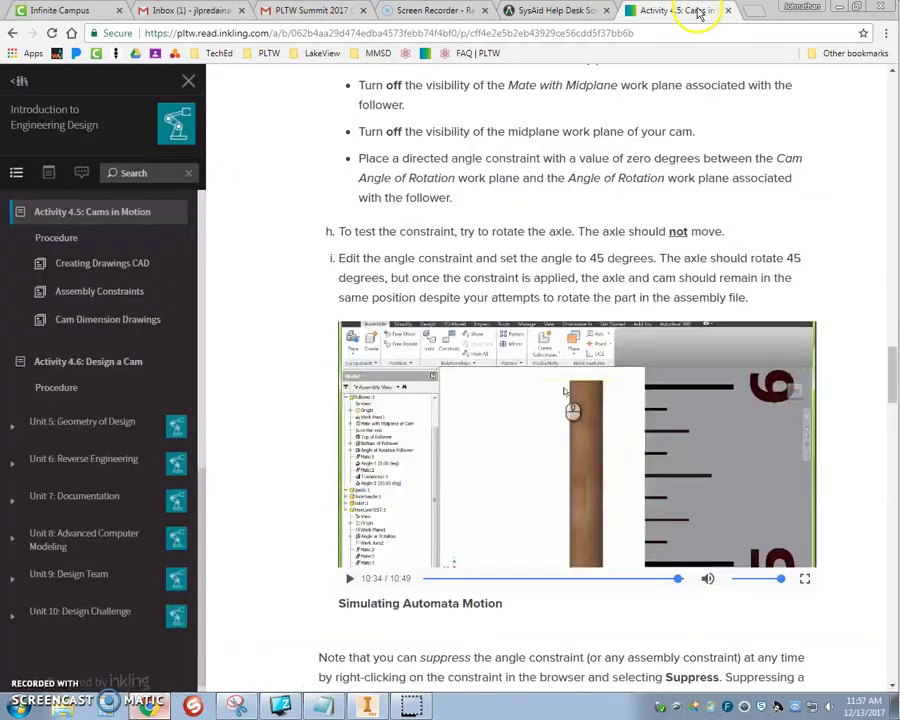
scroll(480, 396, down, 3)
scroll(493, 402, down, 7)
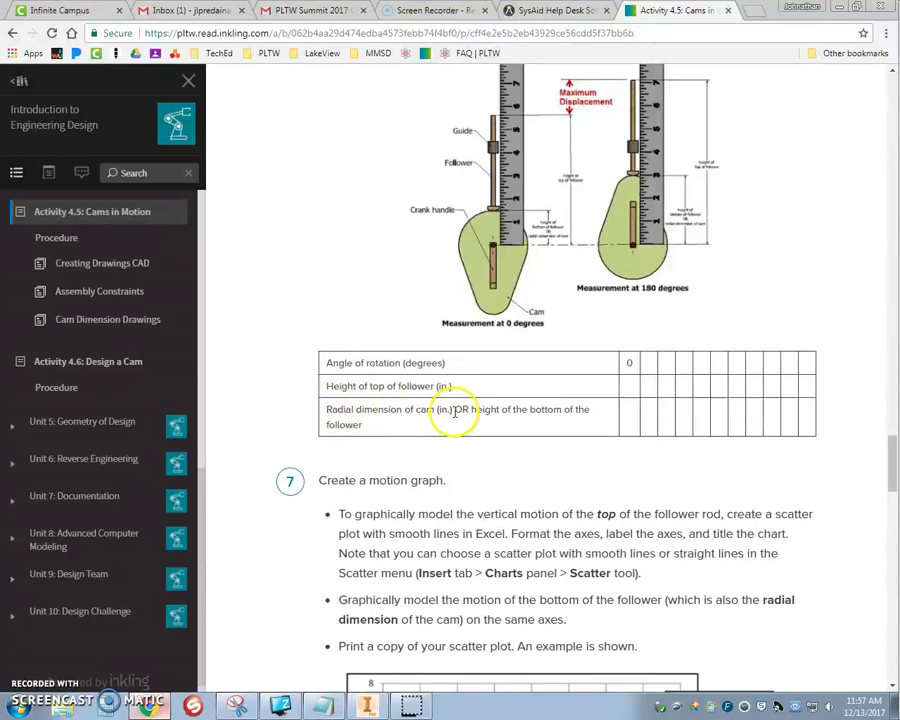
key(alt+Tab)
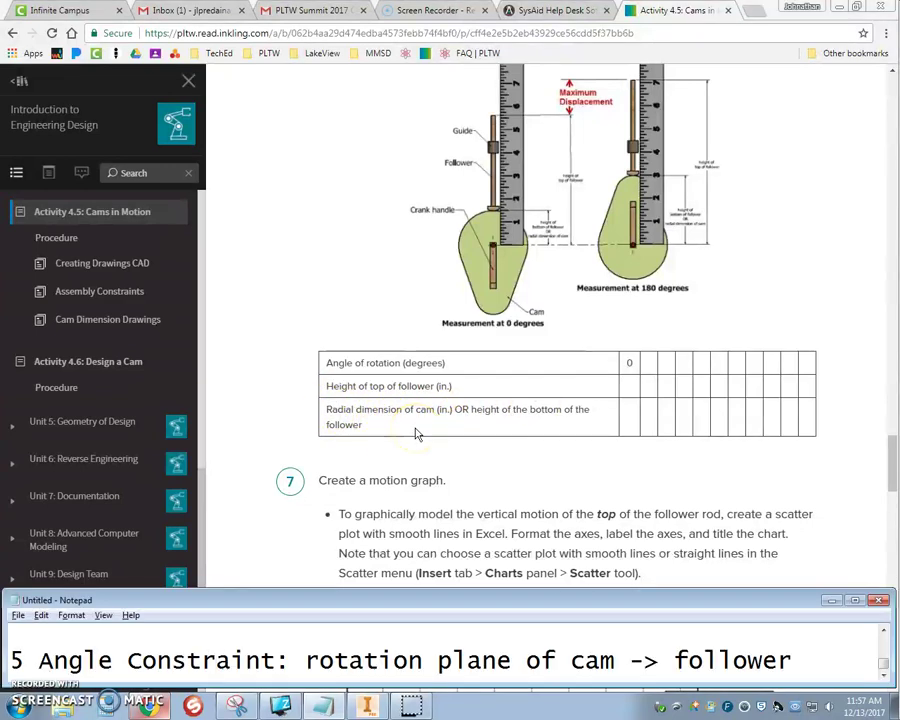
- Return to Inventor and show the right view zoomed on the ruler and follower top
key(alt+Tab)
key(Tab)
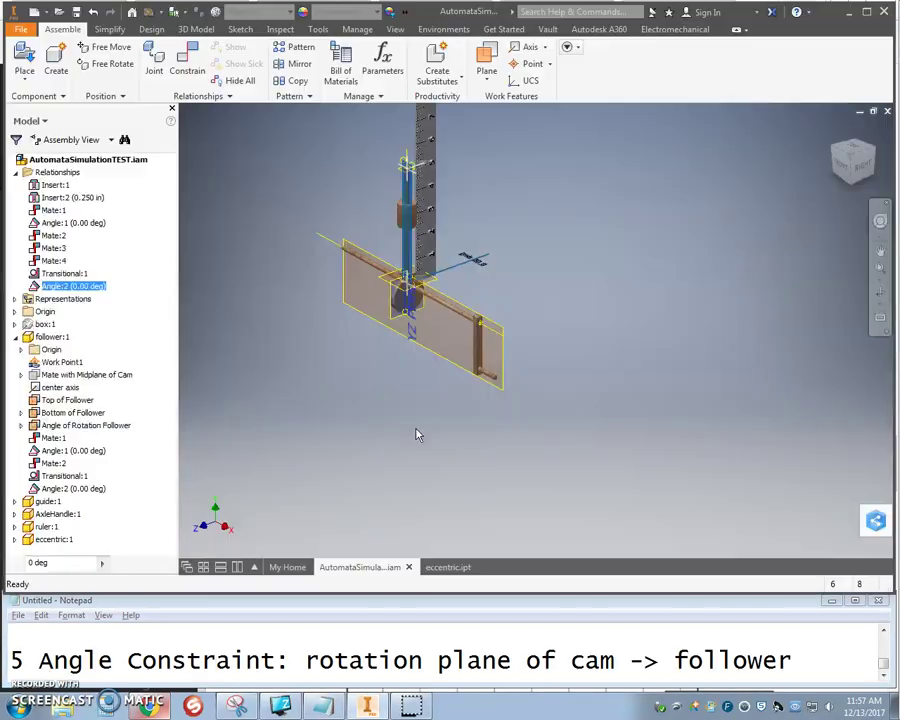
click(866, 161)
scroll(538, 382, up, 5)
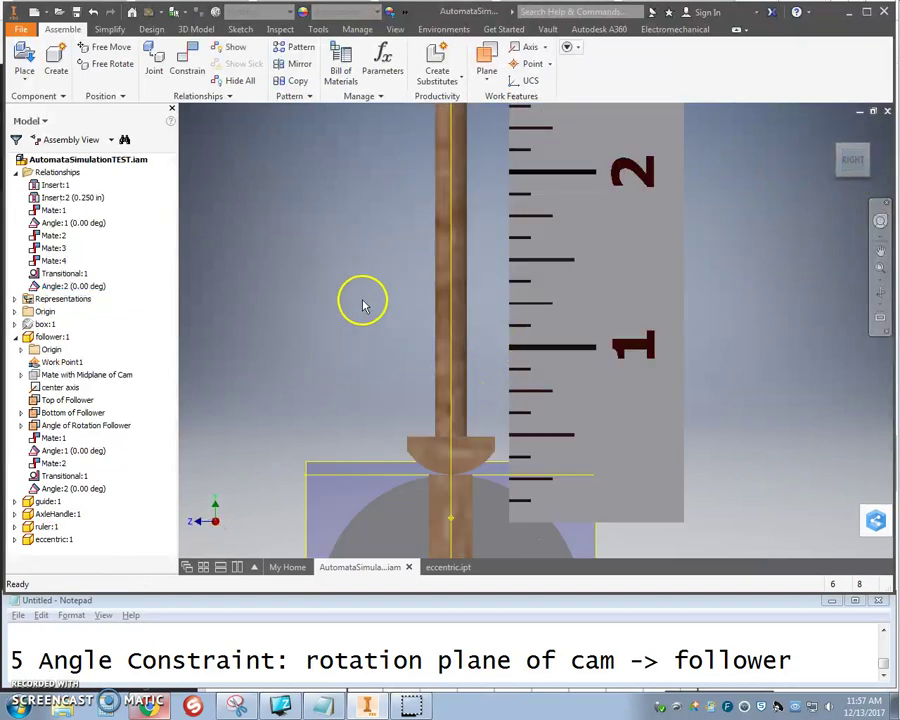
click(519, 479)
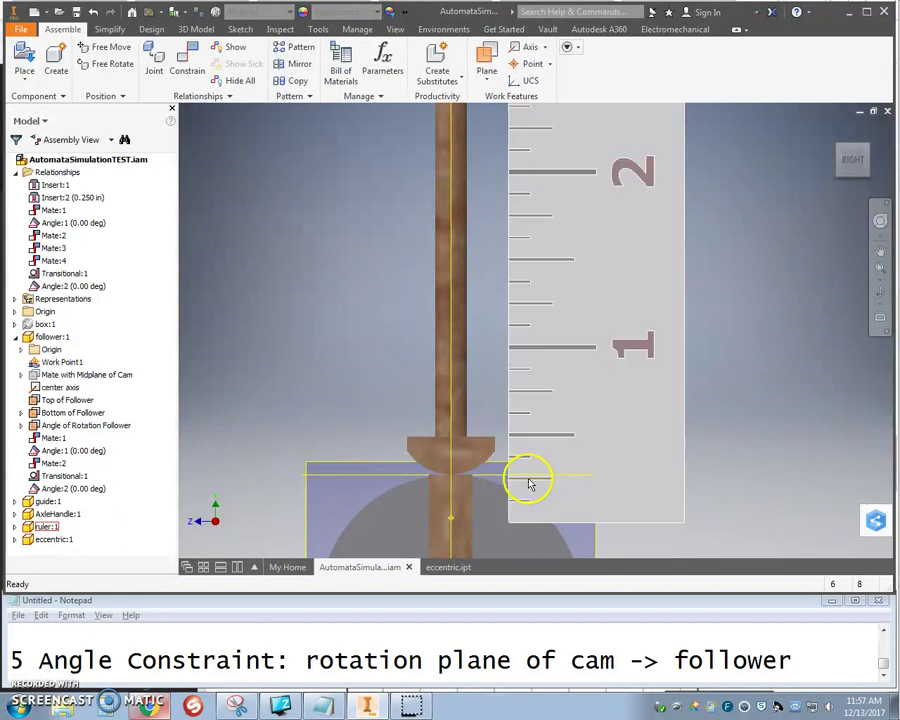
middle_drag(372, 234, 343, 571)
middle_drag(368, 127, 346, 408)
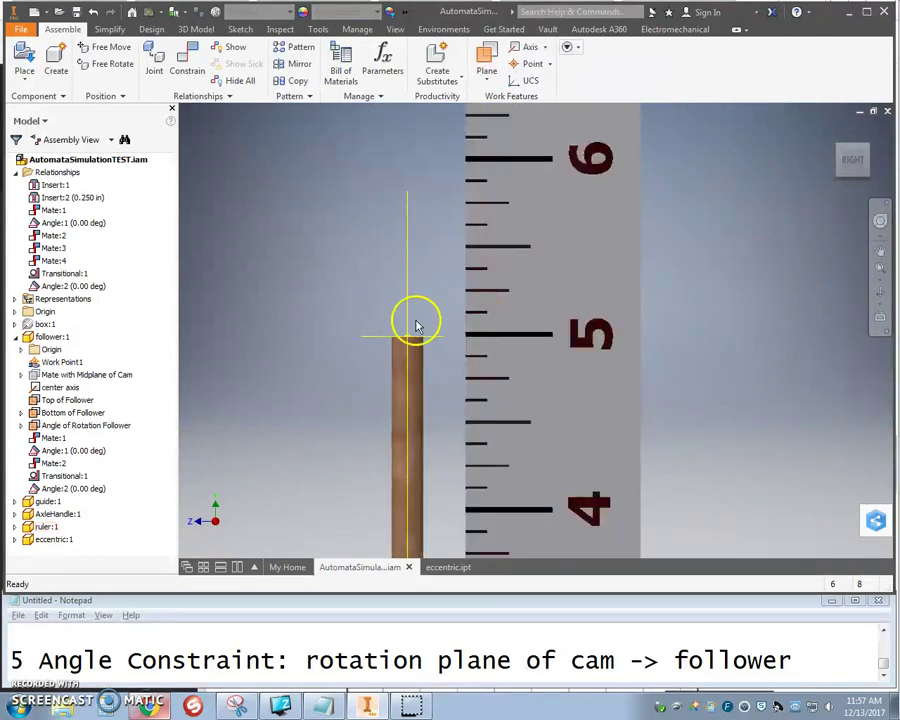
- Turn the cam by setting Angle:2 to 45, then 90 degrees
click(66, 286)
key(Return)
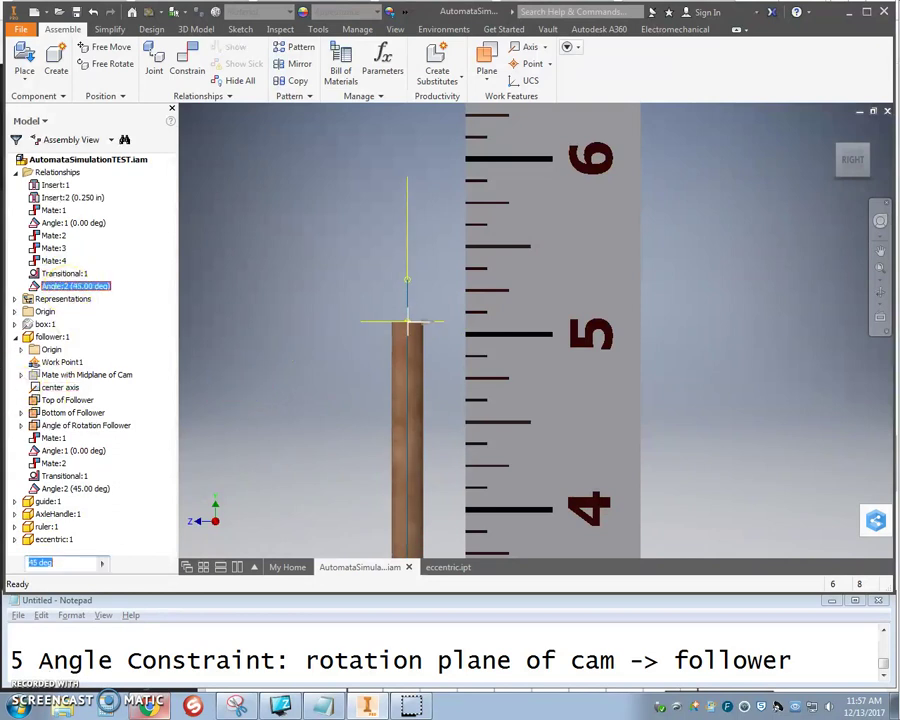
click(514, 322)
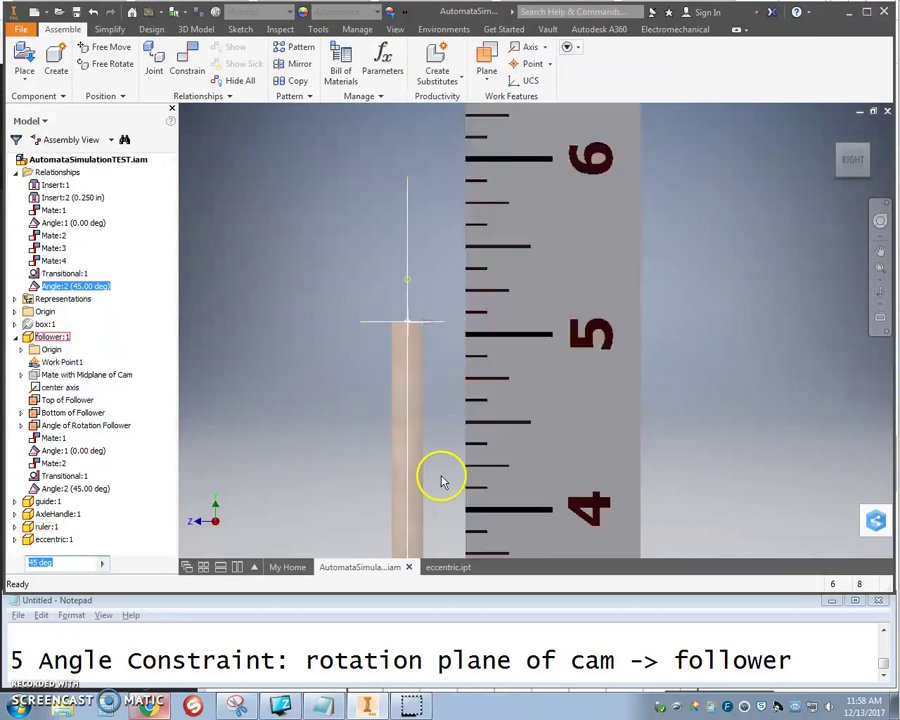
click(78, 386)
key(Return)
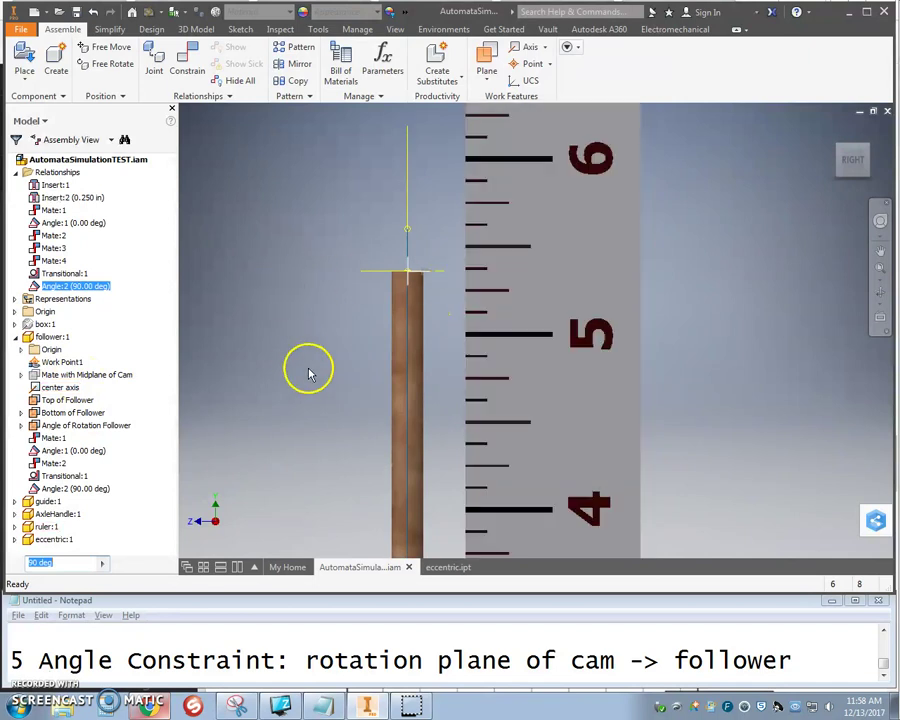
- Pan and orbit to read the follower height against ruler marks 1–5
scroll(316, 458, up, 3)
scroll(320, 462, down, 5)
middle_drag(330, 477, 348, 216)
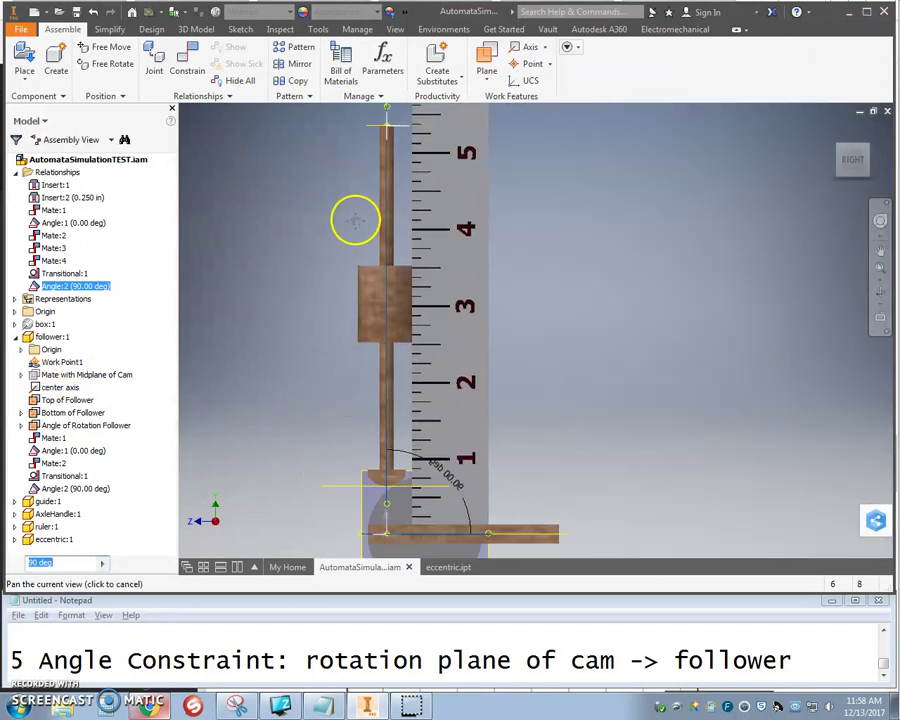
drag(430, 538, 565, 466)
shift+middle_drag(565, 466, 544, 478)
shift+middle_drag(404, 549, 471, 490)
scroll(442, 502, up, 3)
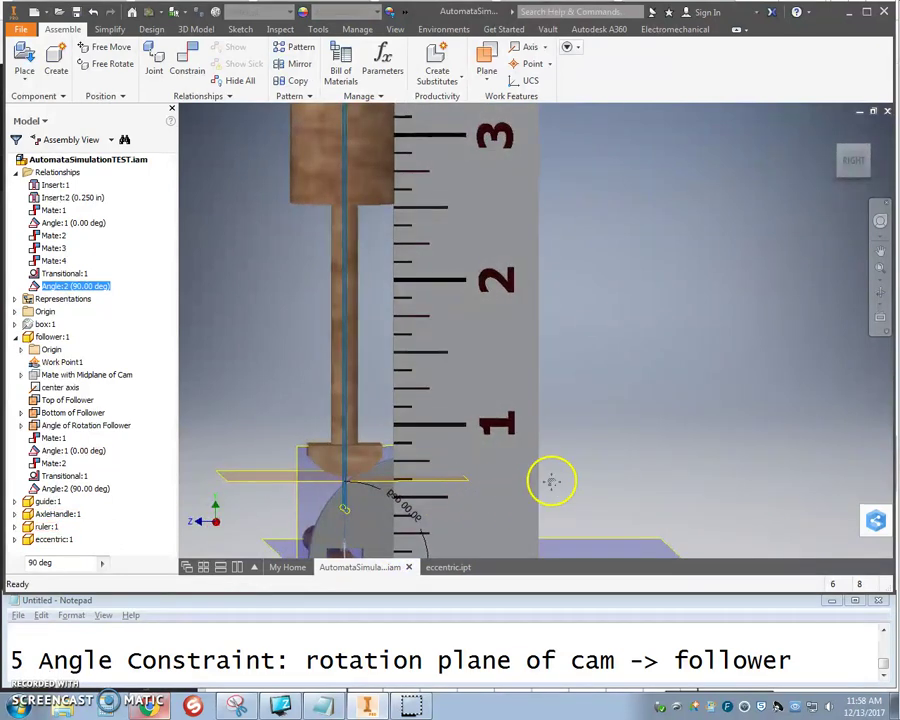
middle_drag(550, 470, 657, 313)
- Confirm Angle:2 holds 90 degrees and return to the right-side view
click(637, 247)
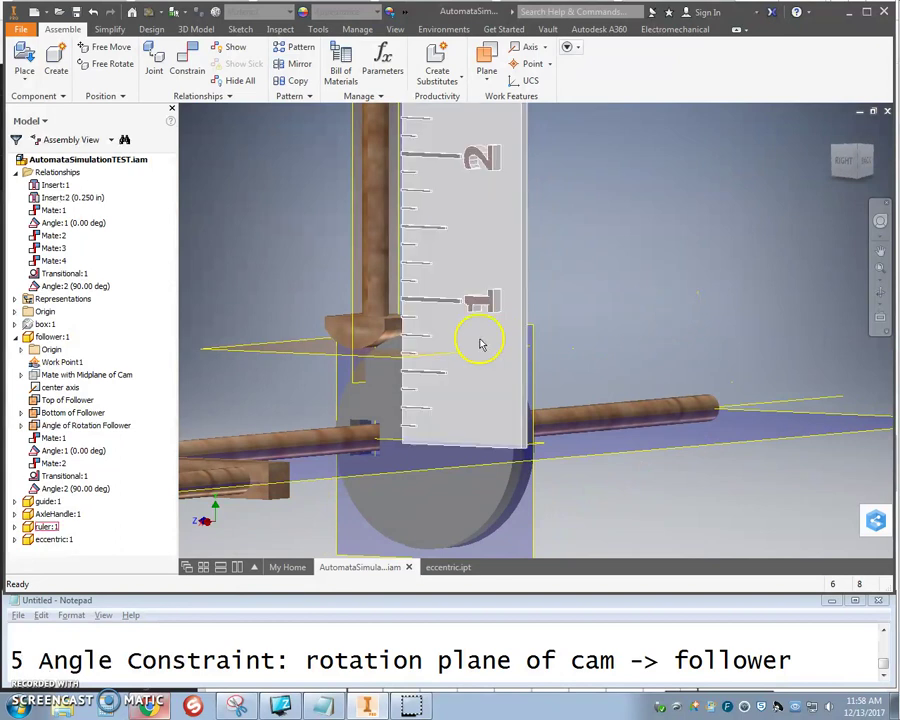
drag(454, 337, 383, 365)
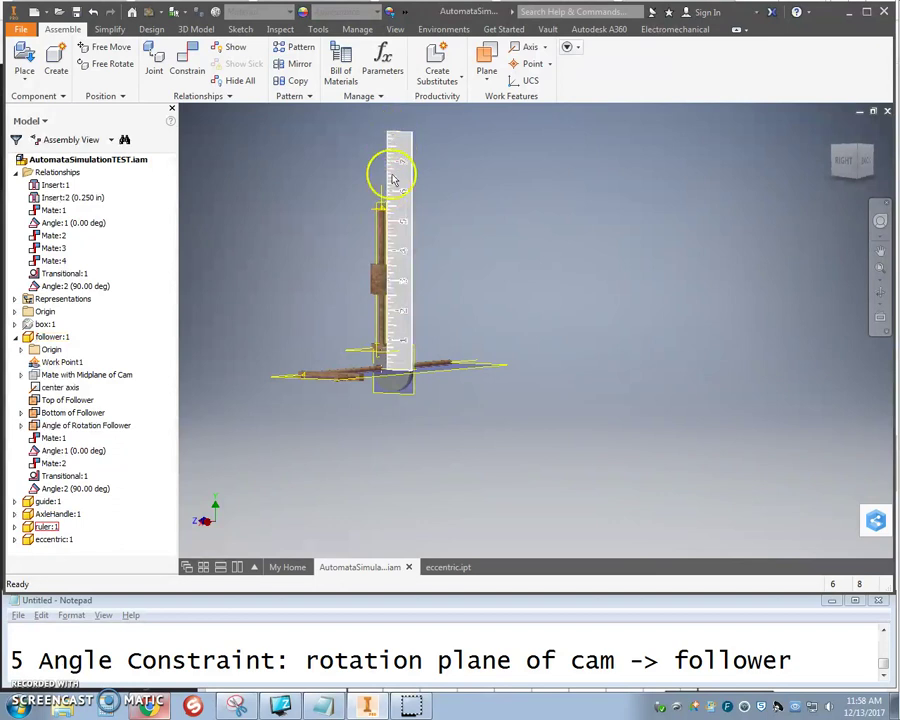
click(55, 287)
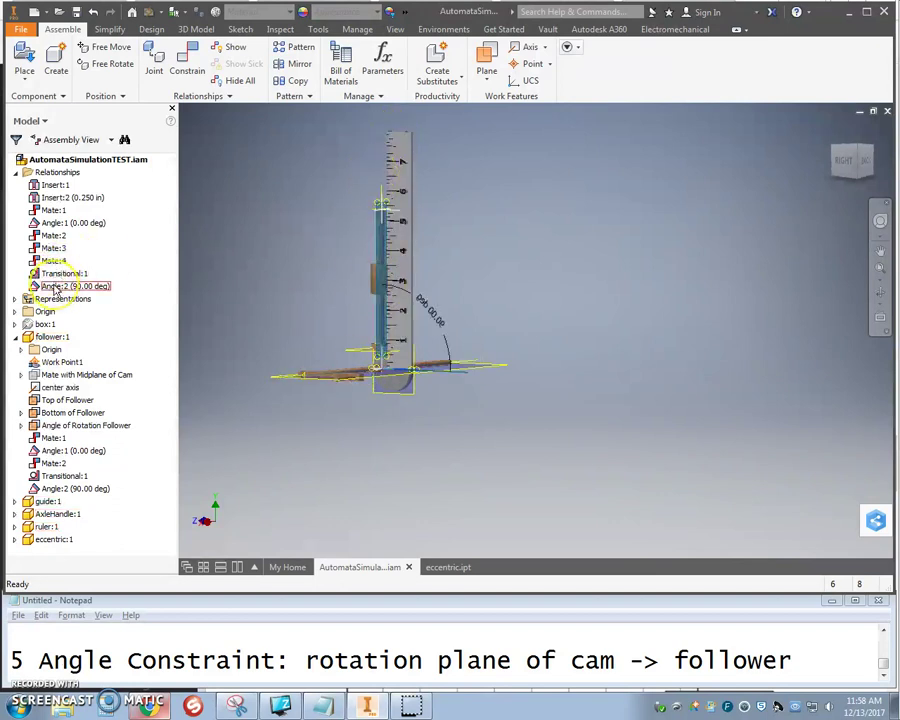
click(460, 250)
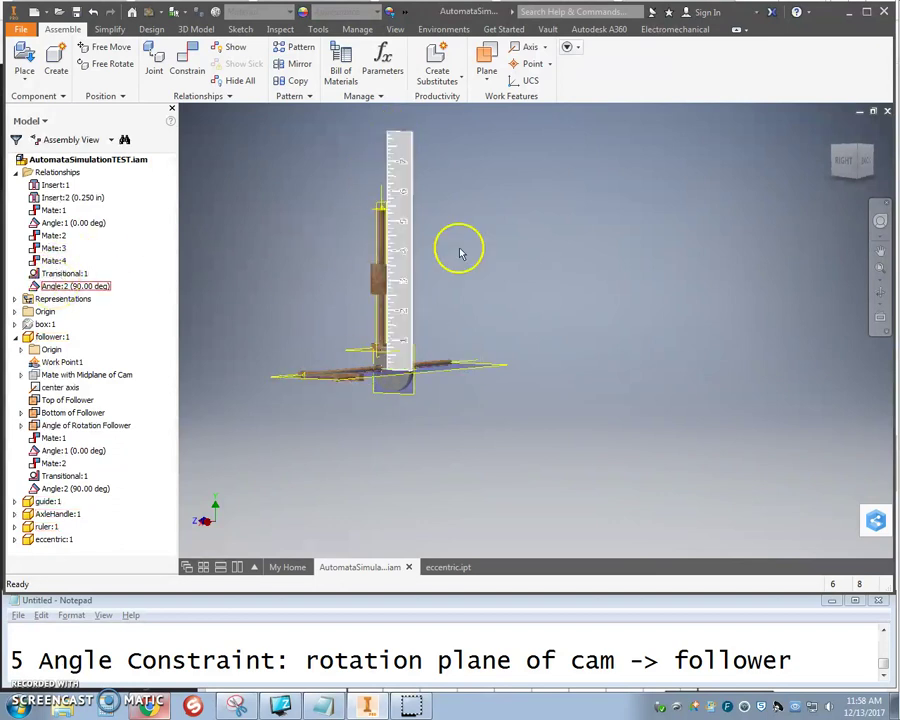
click(845, 160)
key(alt+Tab)
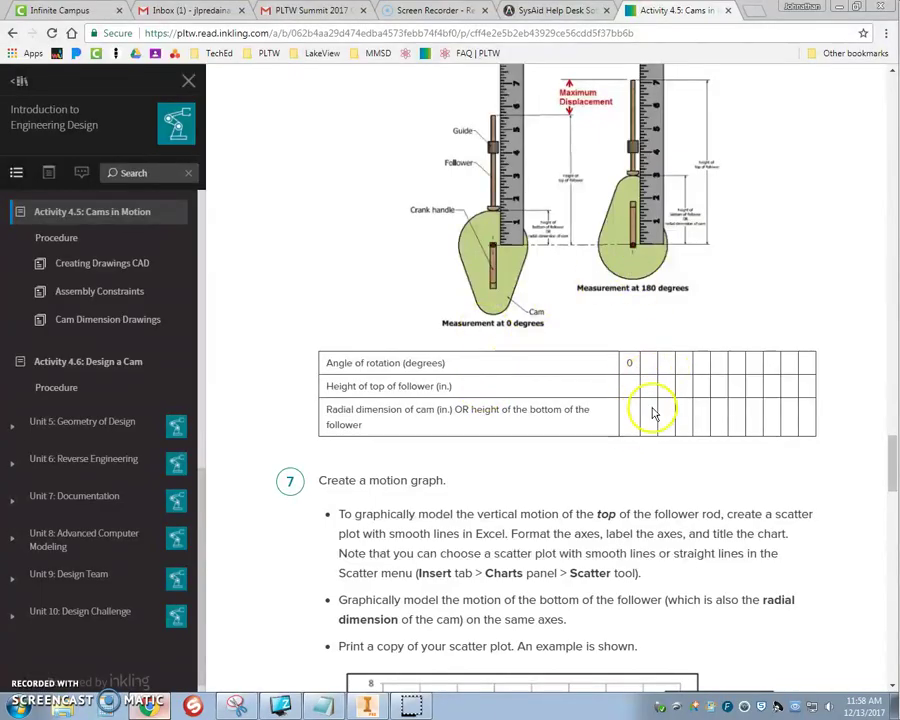
drag(623, 384, 462, 385)
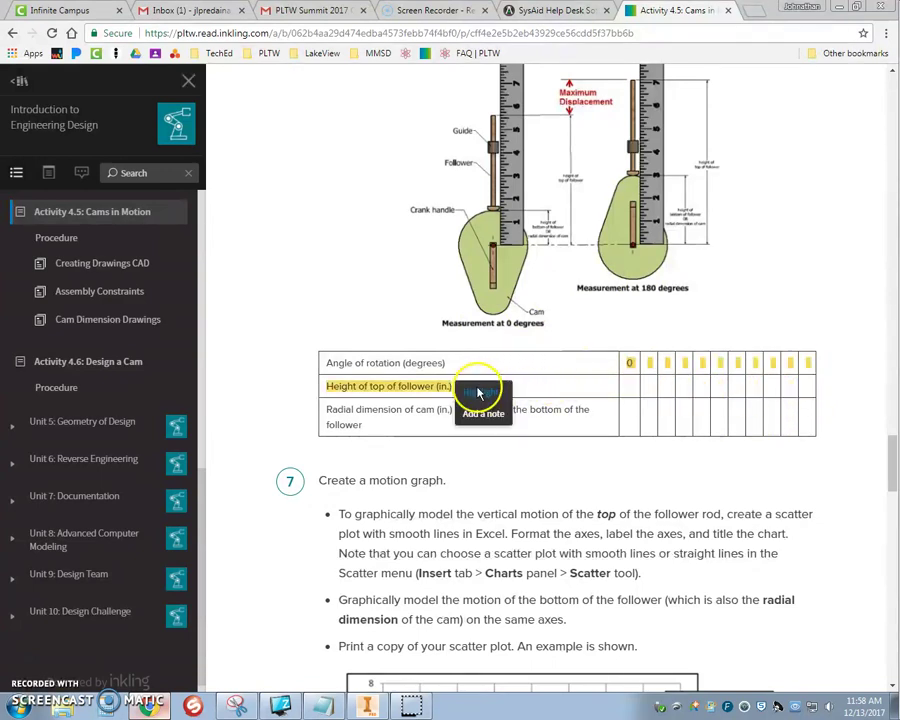
click(630, 412)
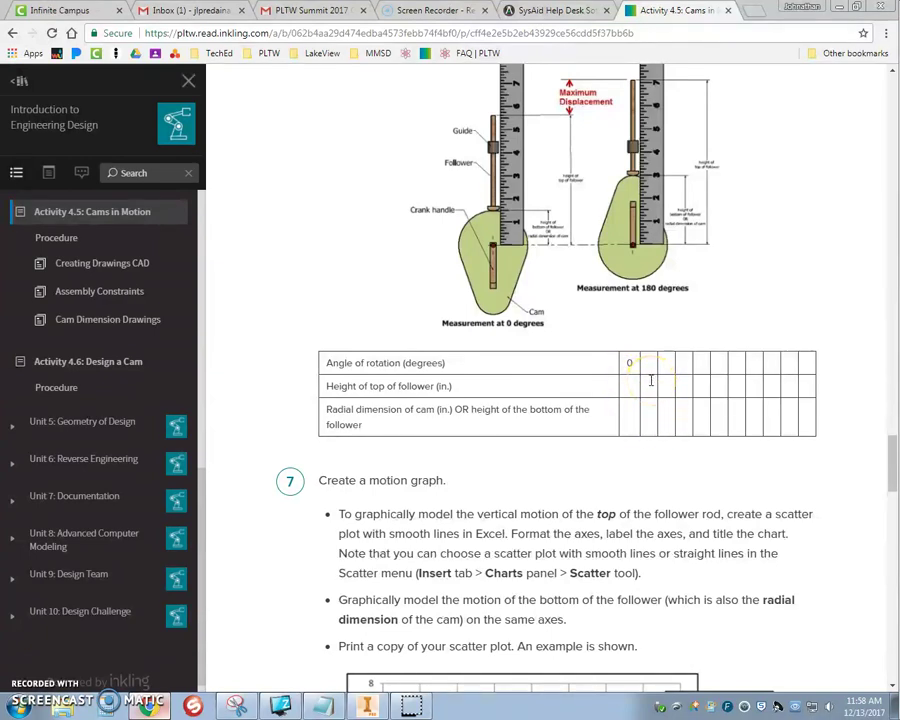
- Scroll to step 7's example scatter plot of follower-top height and radial dimension
scroll(650, 380, down, 5)
scroll(650, 380, up, 2)
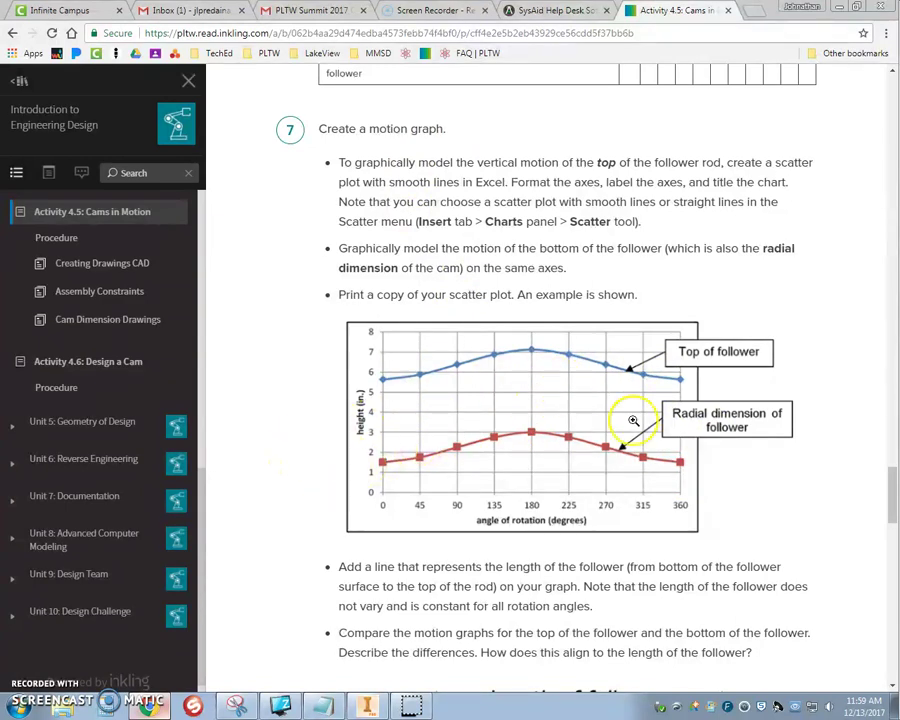
scroll(725, 413, down, 3)
scroll(725, 413, down, 1)
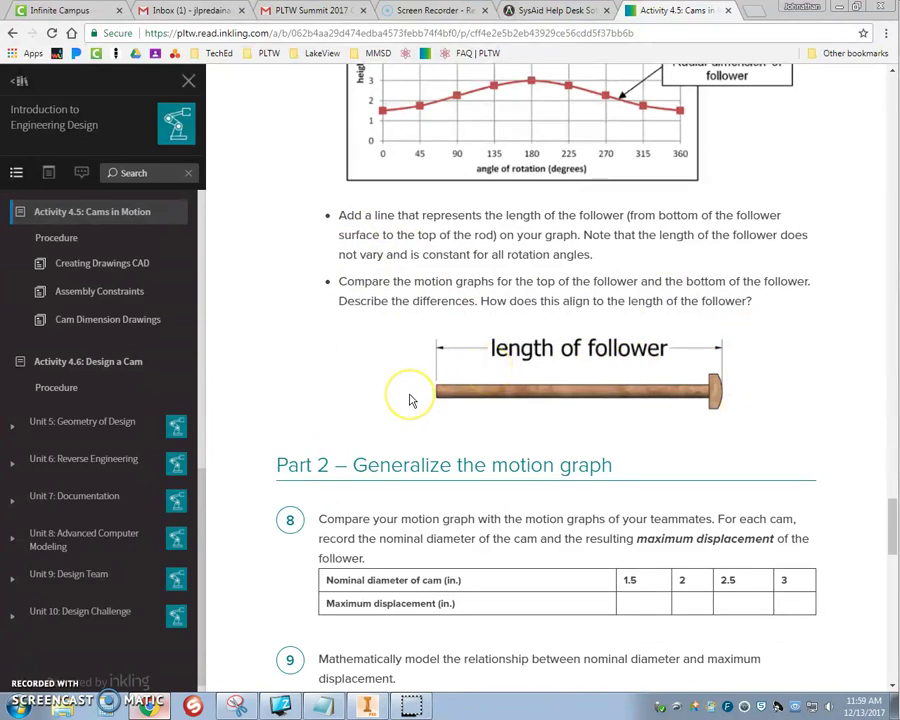
scroll(807, 311, up, 3)
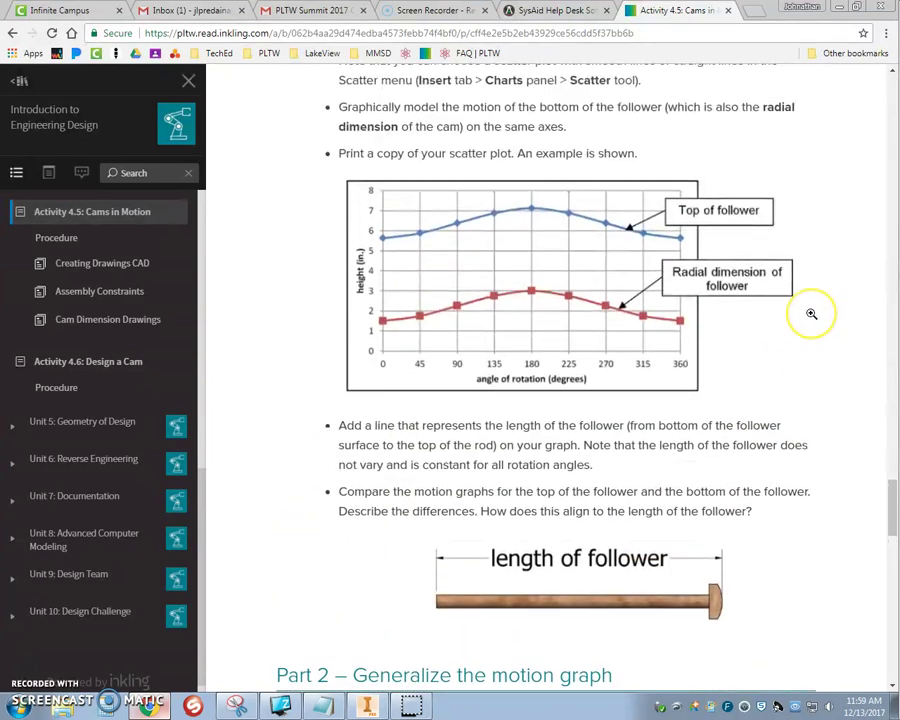